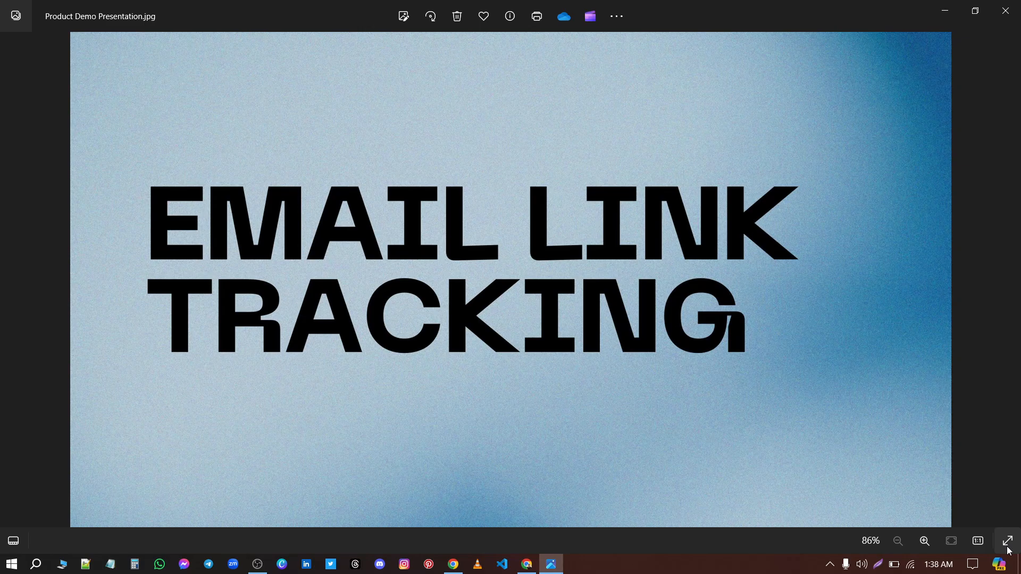
In Google Tag Manager, create a Click - Just Links trigger for all link clicks and save it as Just Links
click(528, 565)
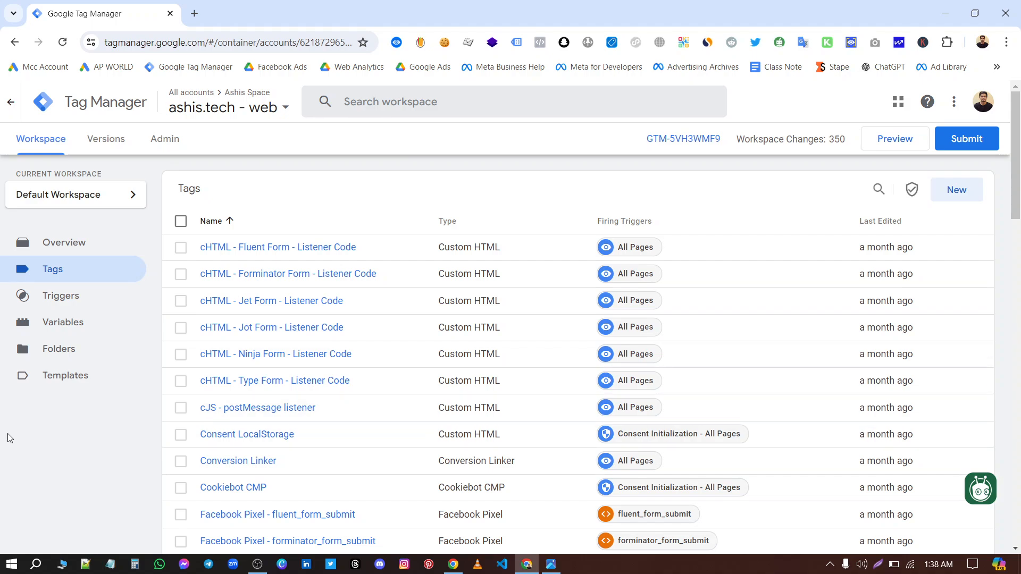
click(73, 300)
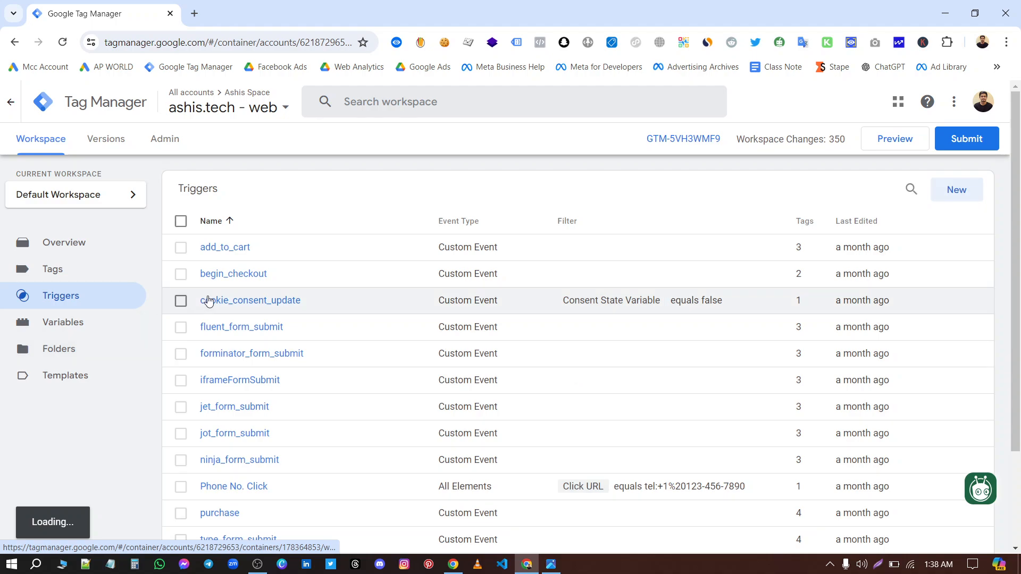
click(965, 194)
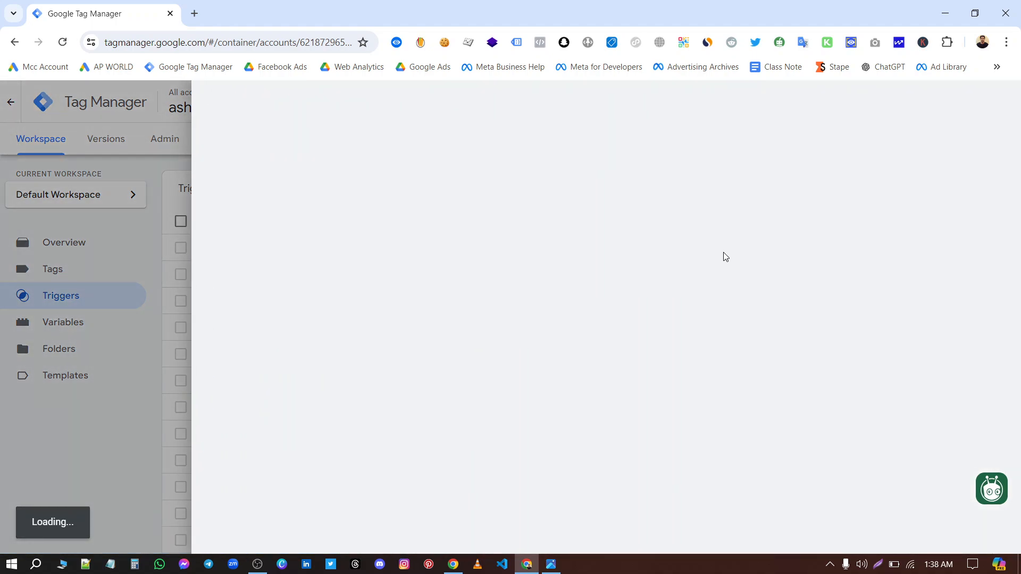
click(597, 221)
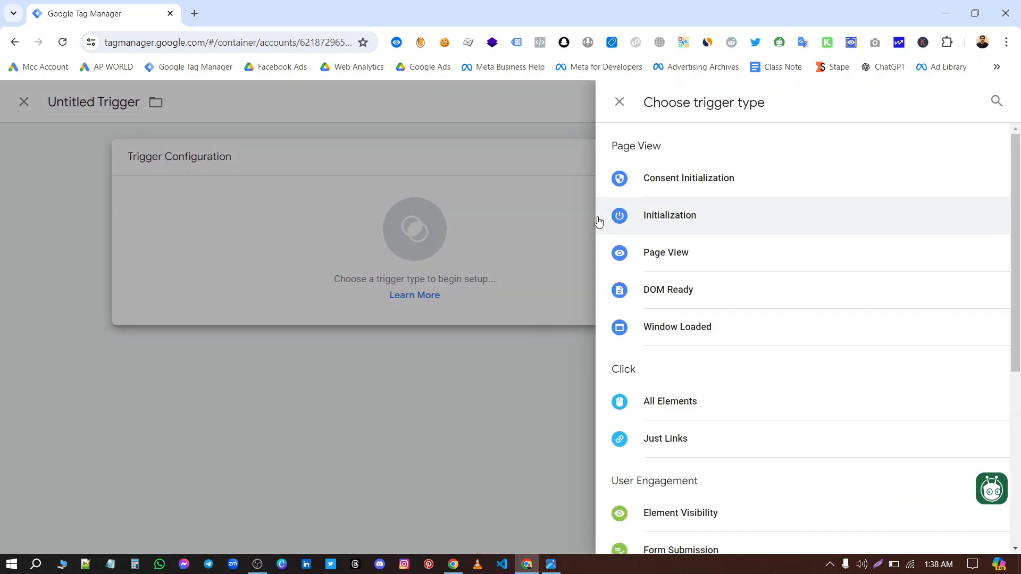
scroll(756, 326, down, 2)
scroll(756, 326, down, 1)
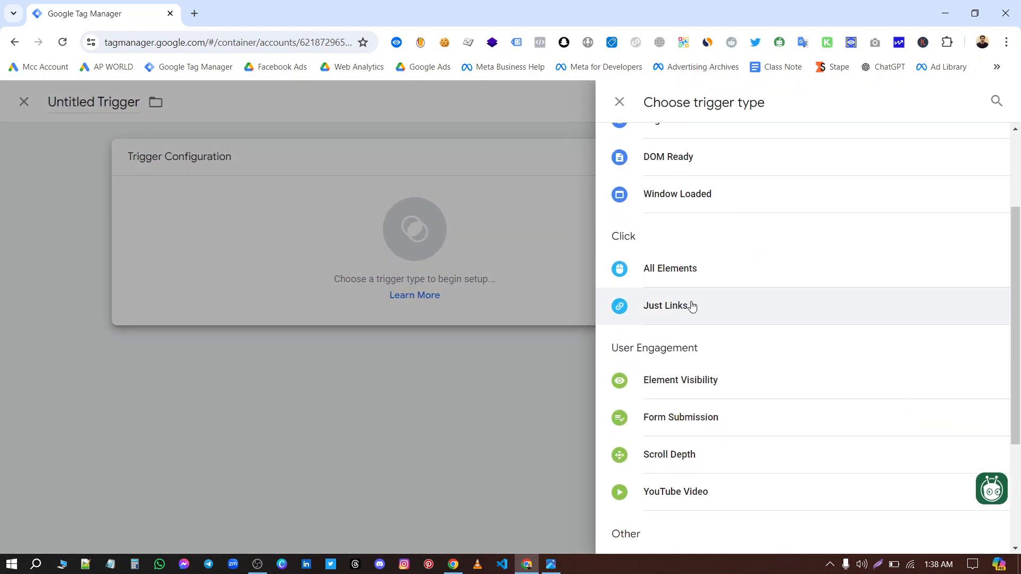
click(690, 303)
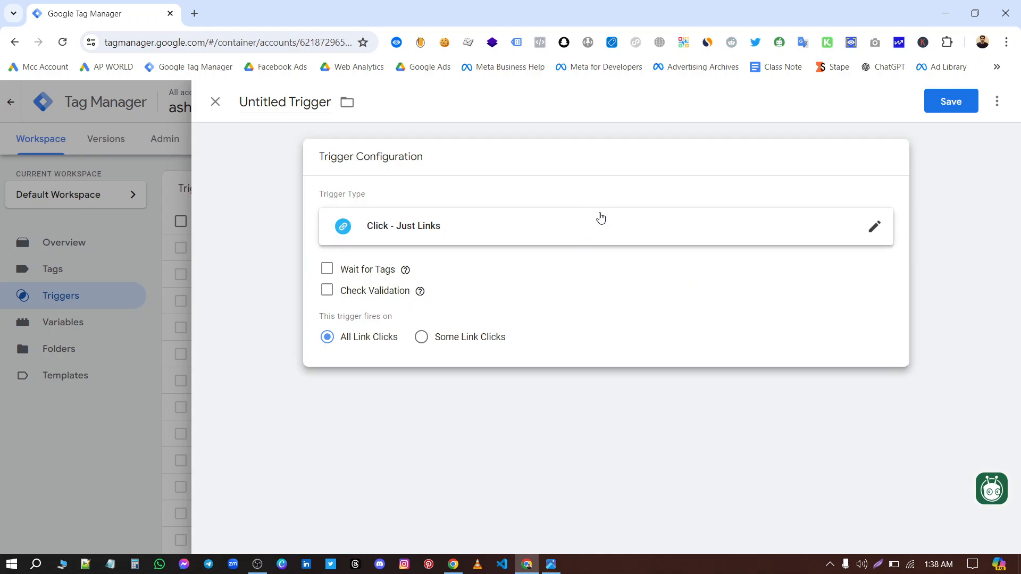
click(949, 101)
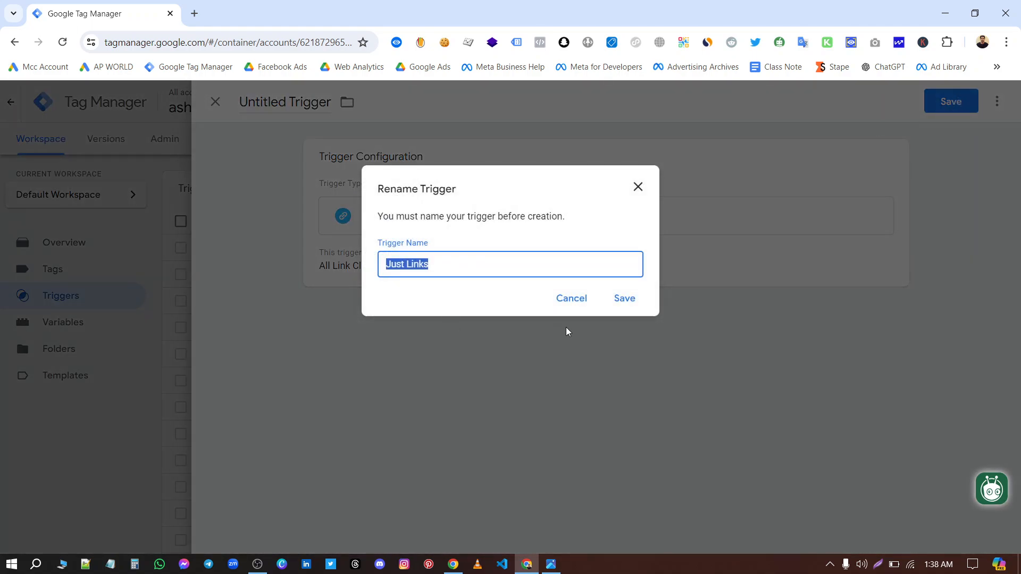
click(620, 297)
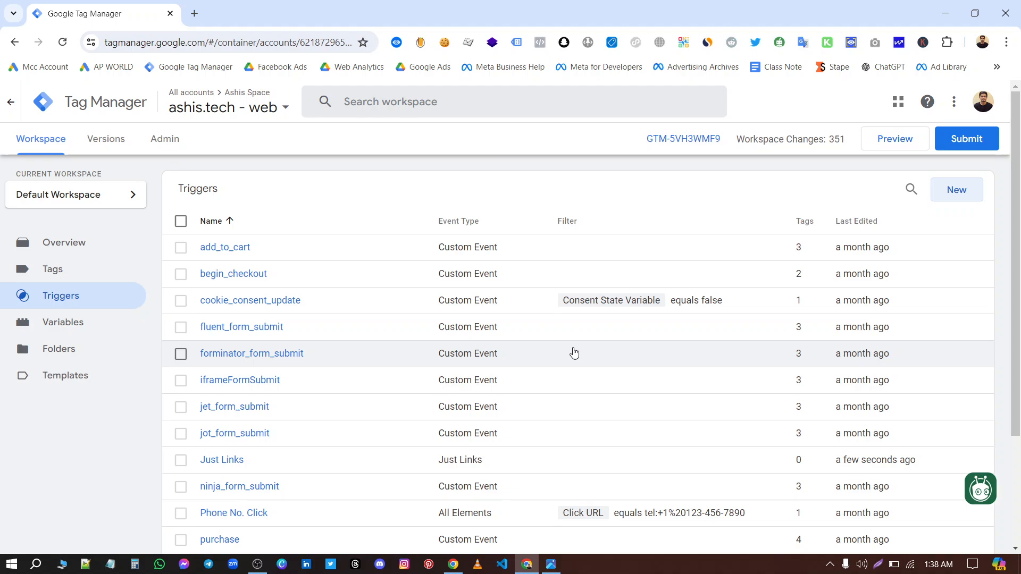
click(889, 143)
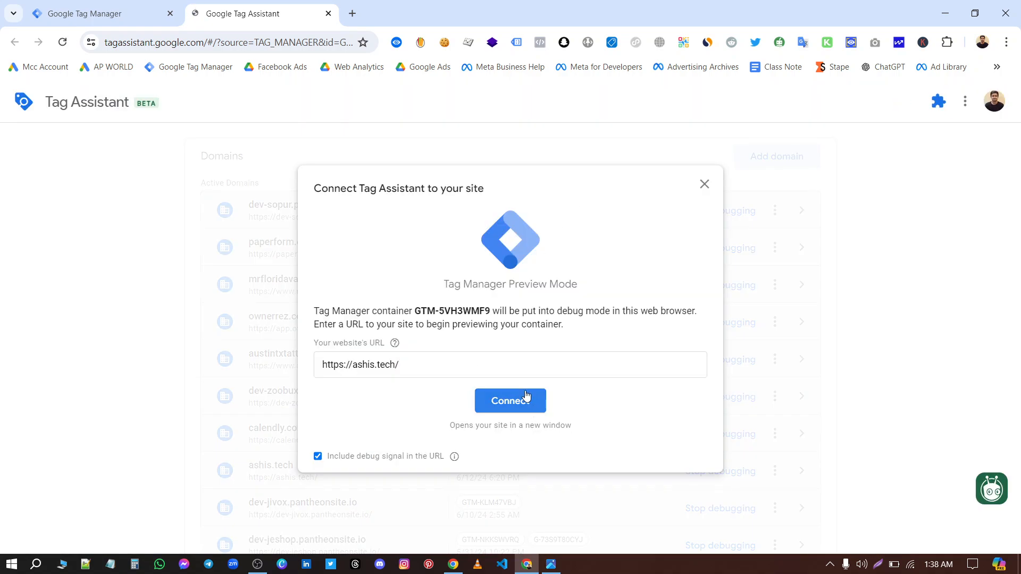
click(522, 400)
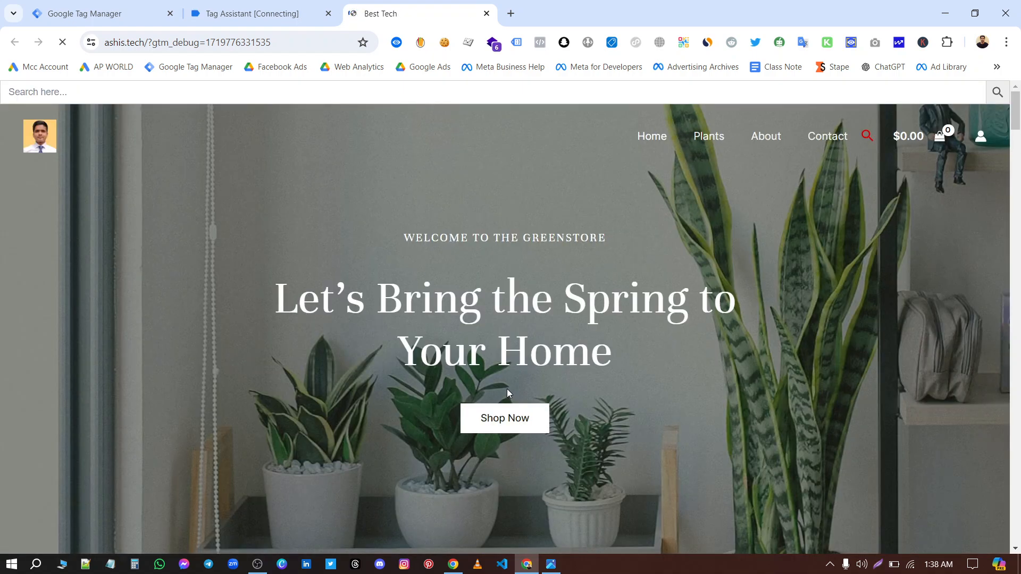
click(821, 165)
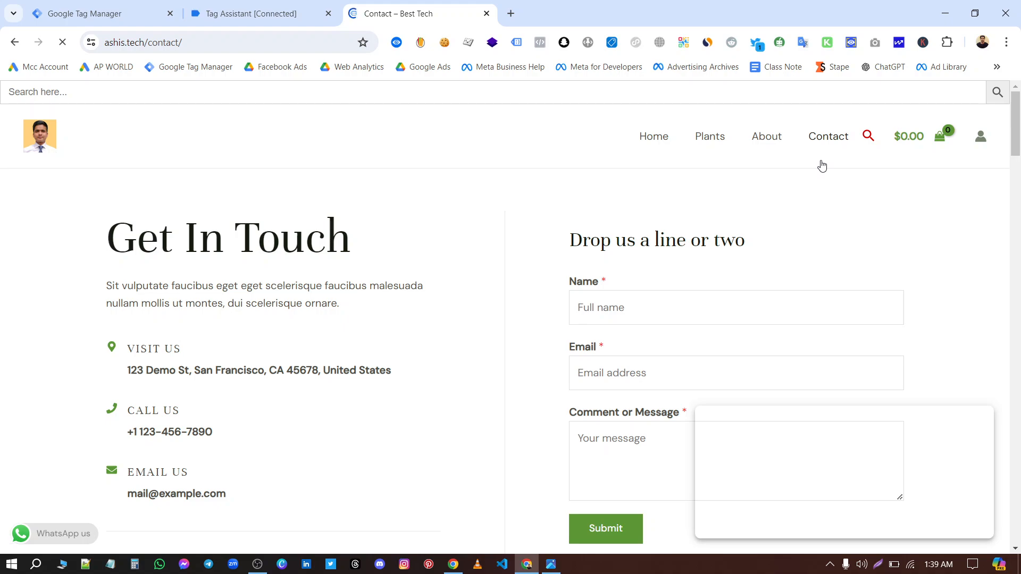
scroll(490, 303, down, 1)
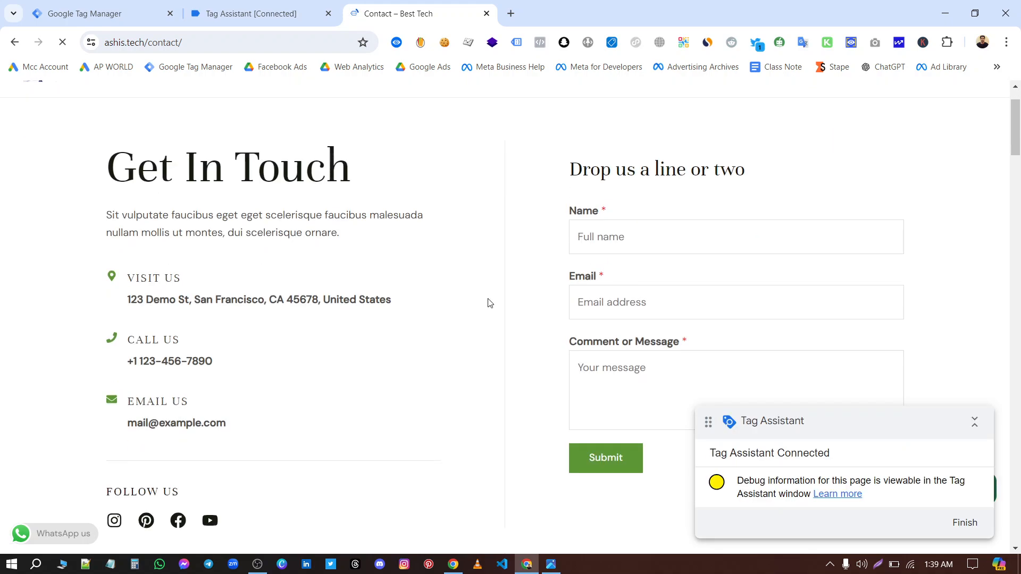
scroll(489, 303, down, 2)
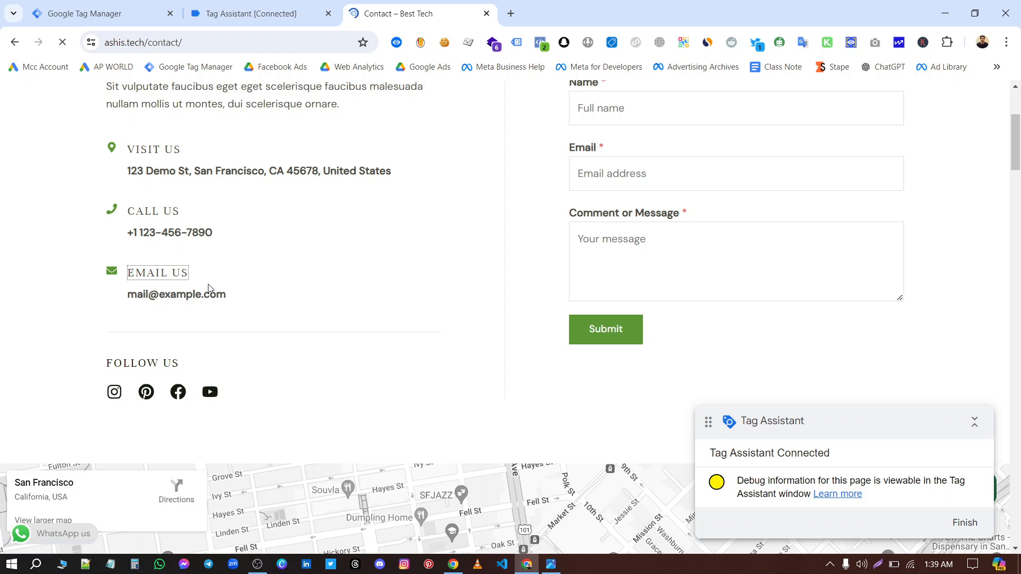
Test the EMAIL US link on the Contact page to fire link click events
click(156, 280)
click(153, 272)
scroll(324, 340, down, 1)
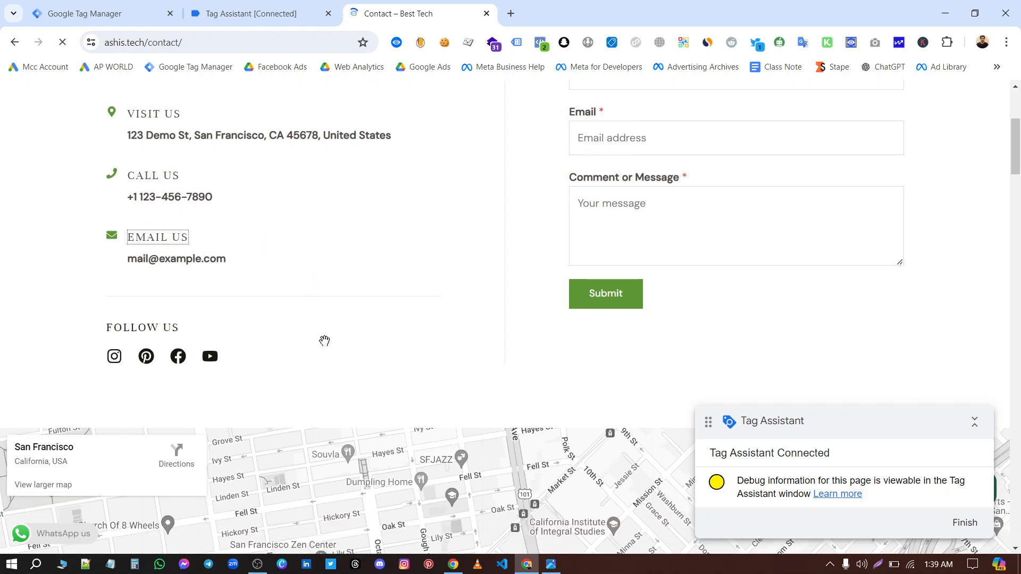
scroll(325, 340, down, 5)
scroll(321, 386, up, 7)
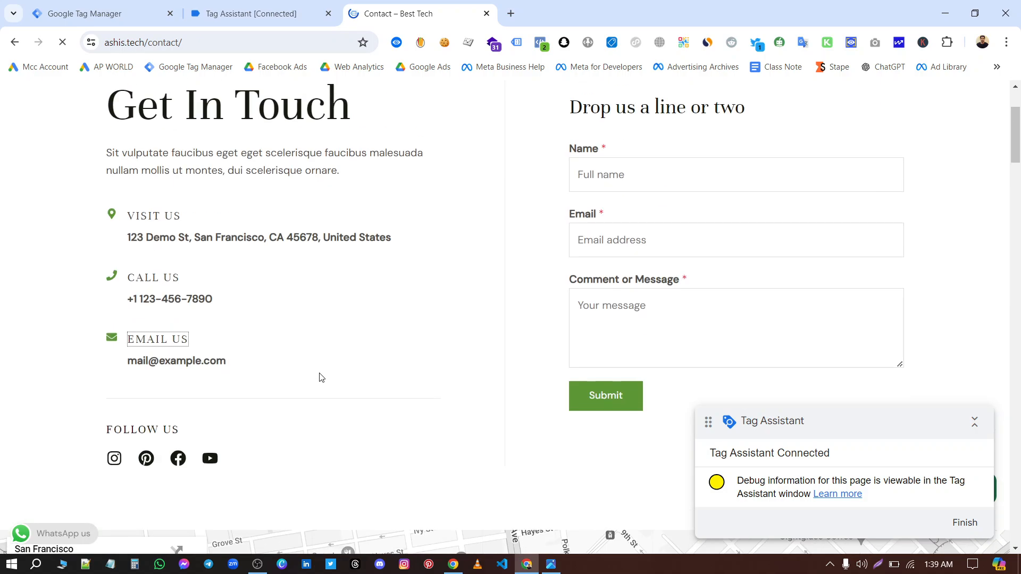
click(160, 341)
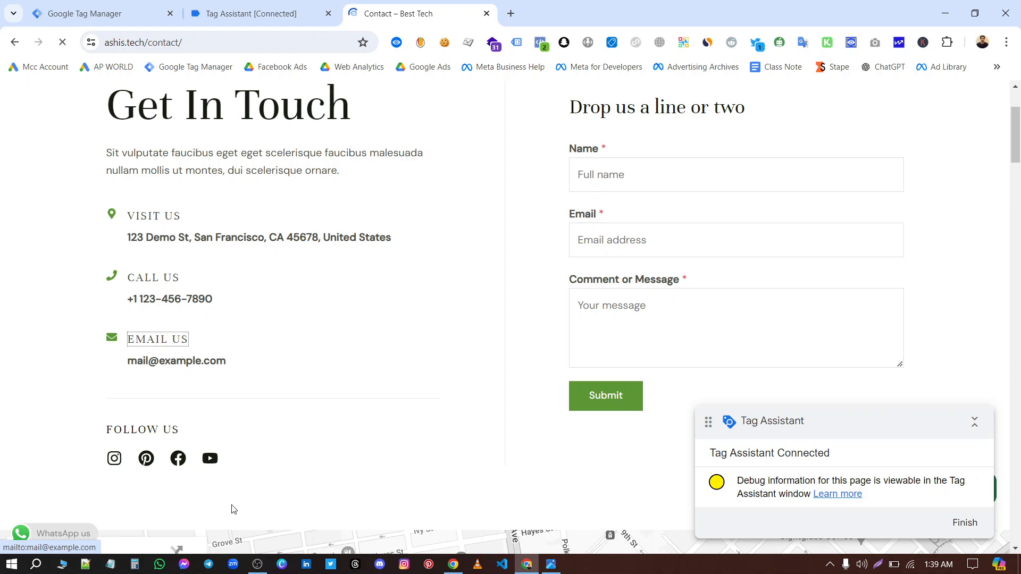
click(268, 565)
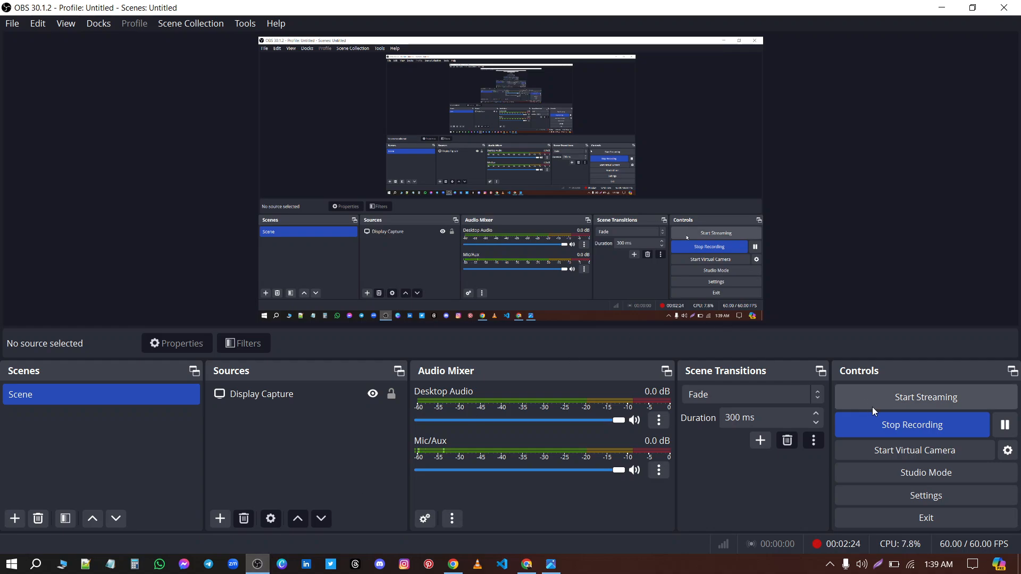
click(1005, 425)
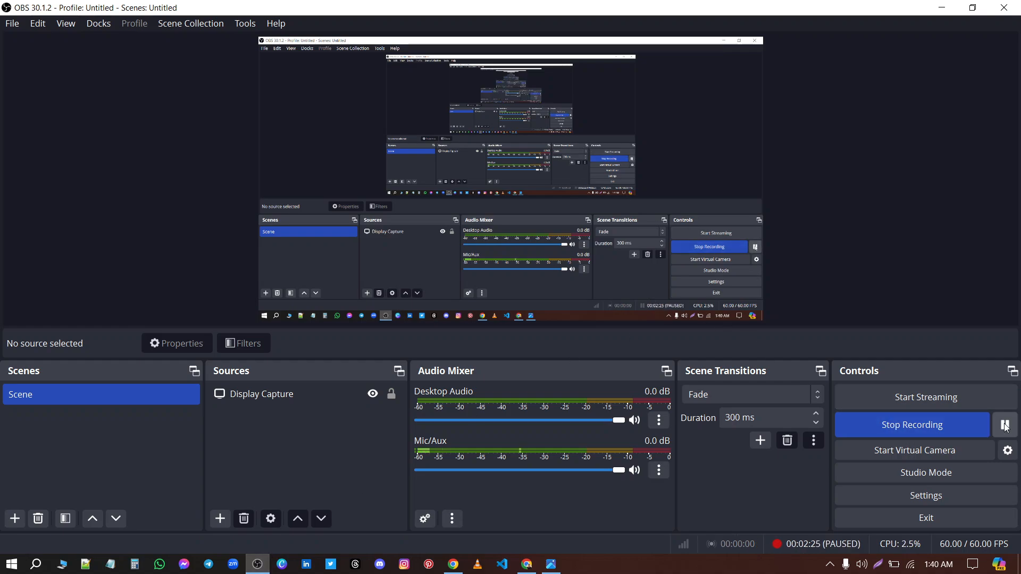
click(1005, 425)
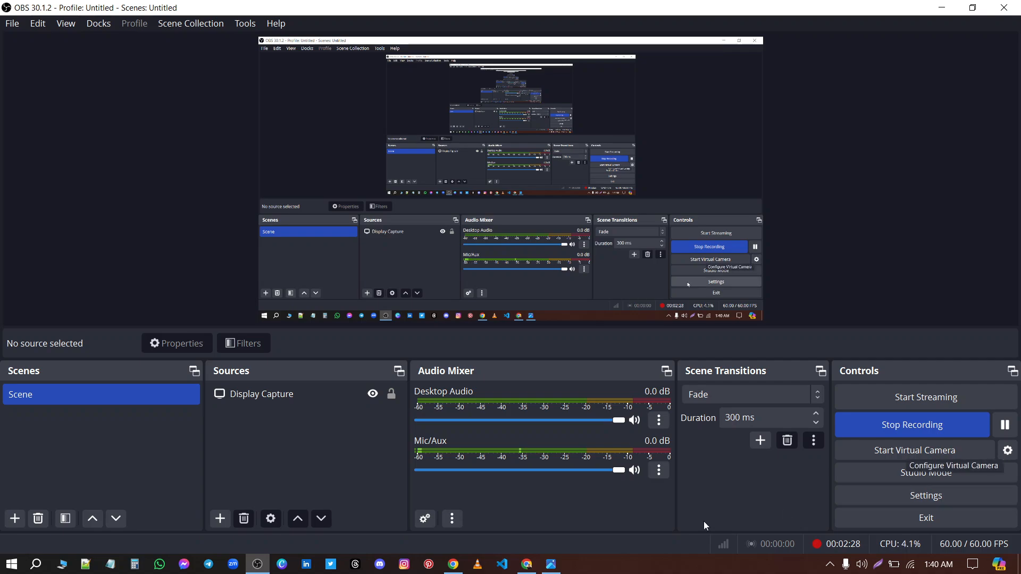
click(527, 564)
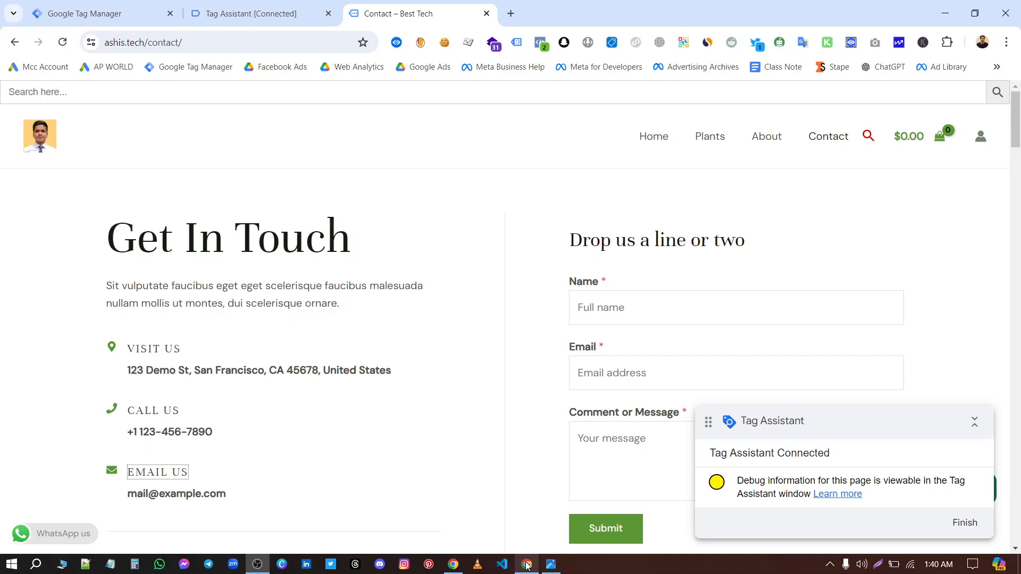
Fire the EMAIL US link once more and examine the click variables of the latest Link Click event in Tag Assistant
click(153, 474)
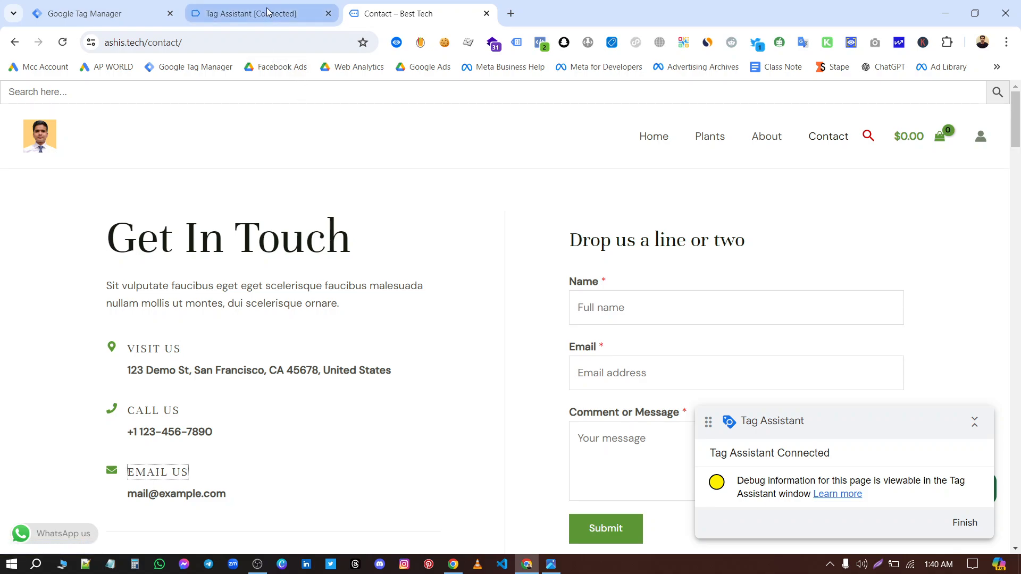
click(250, 20)
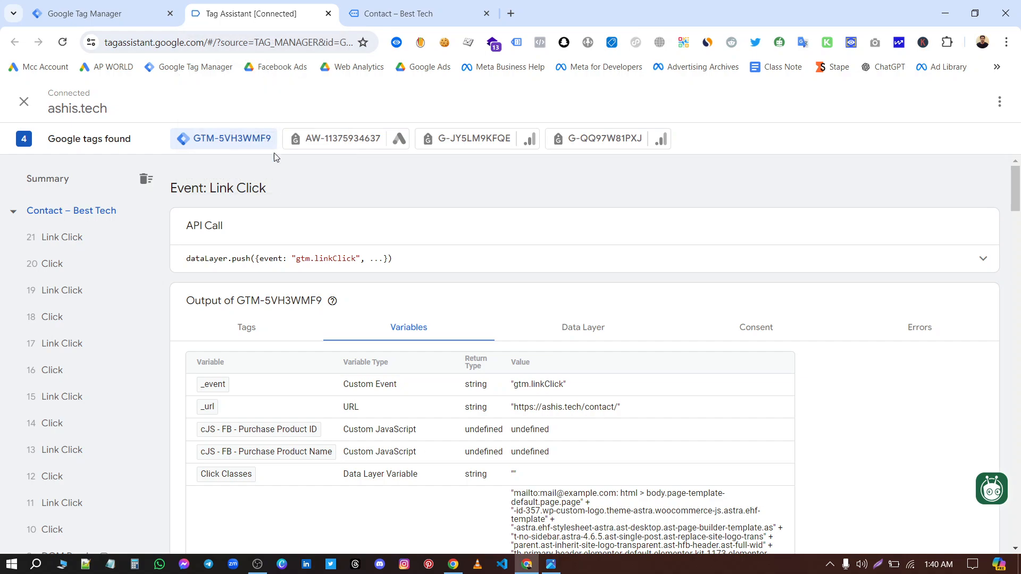
click(74, 242)
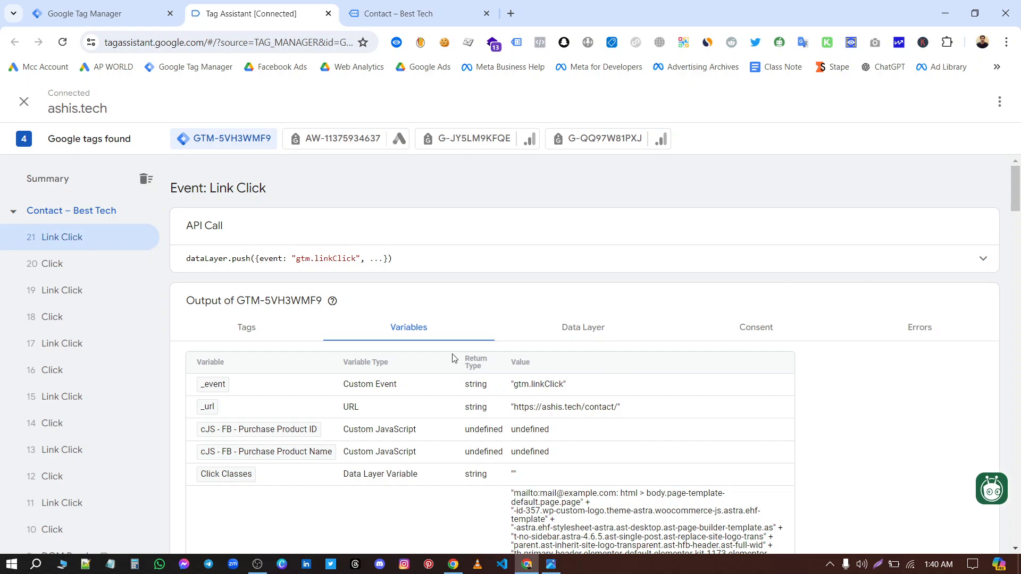
scroll(469, 327, down, 1)
scroll(469, 326, down, 7)
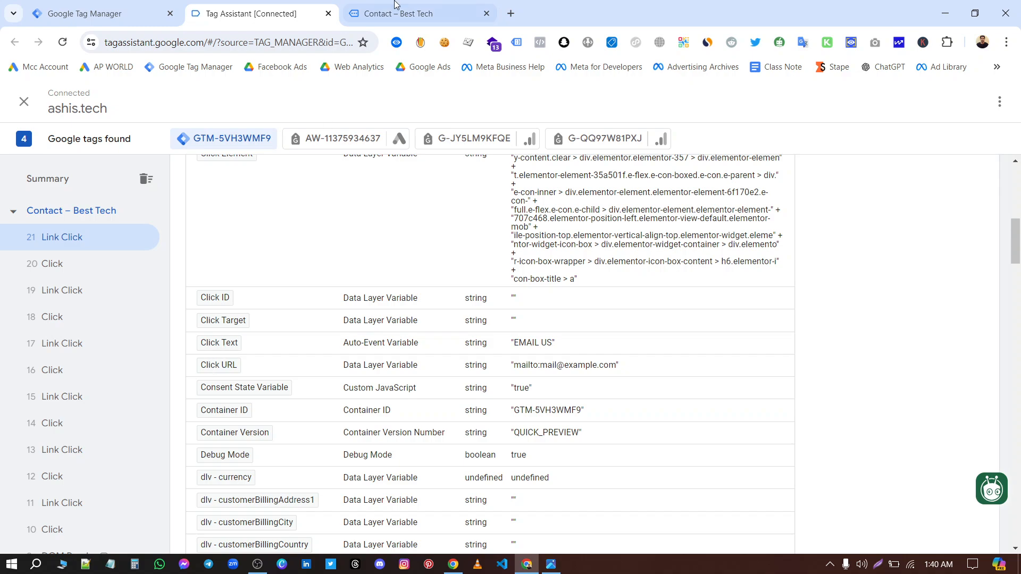
Compare the contact links on the site, and copy the Click URL value of the latest Link Click event from Tag Assistant
click(432, 18)
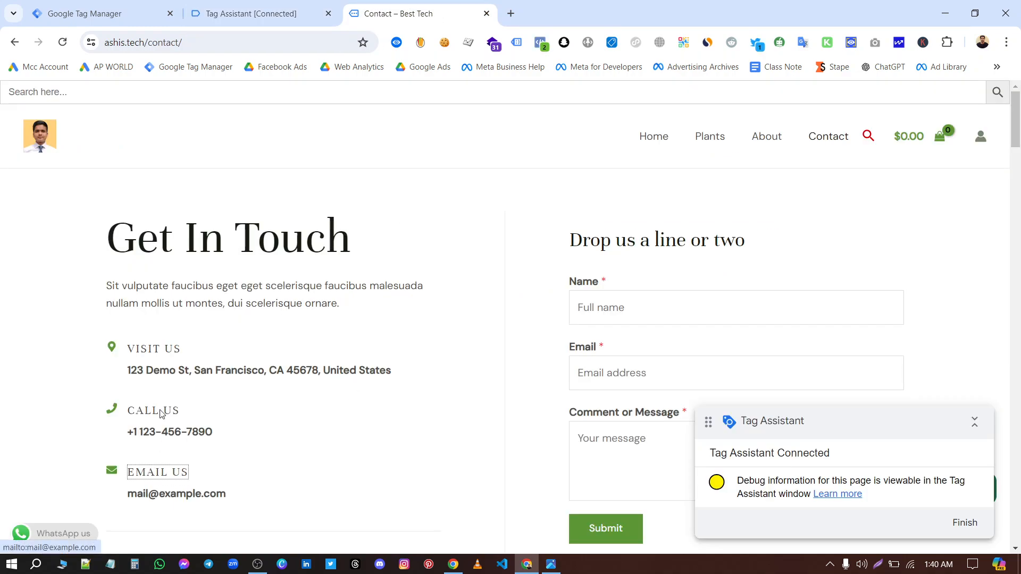
click(251, 14)
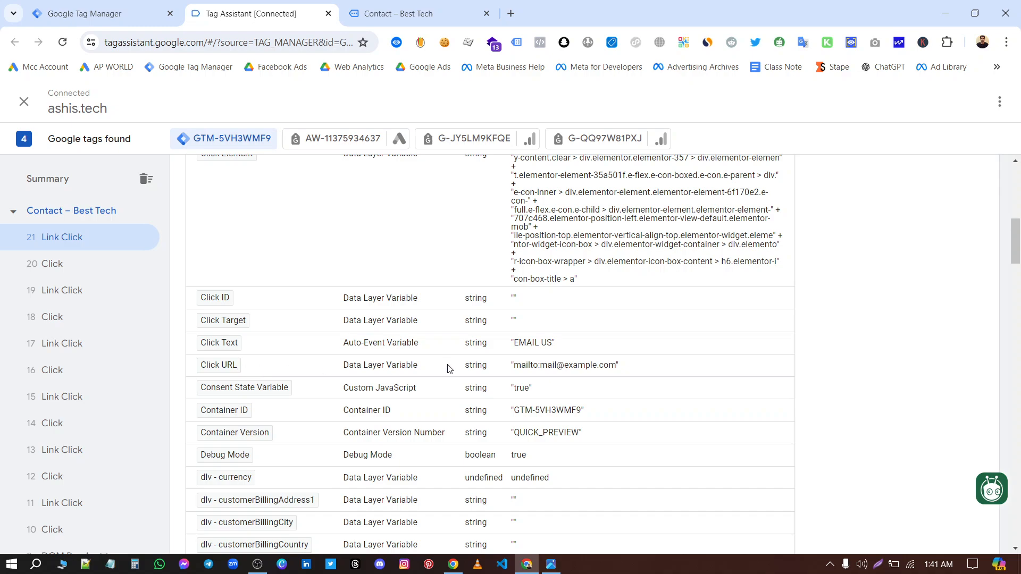
drag(515, 371, 600, 367)
key(ctrl+c)
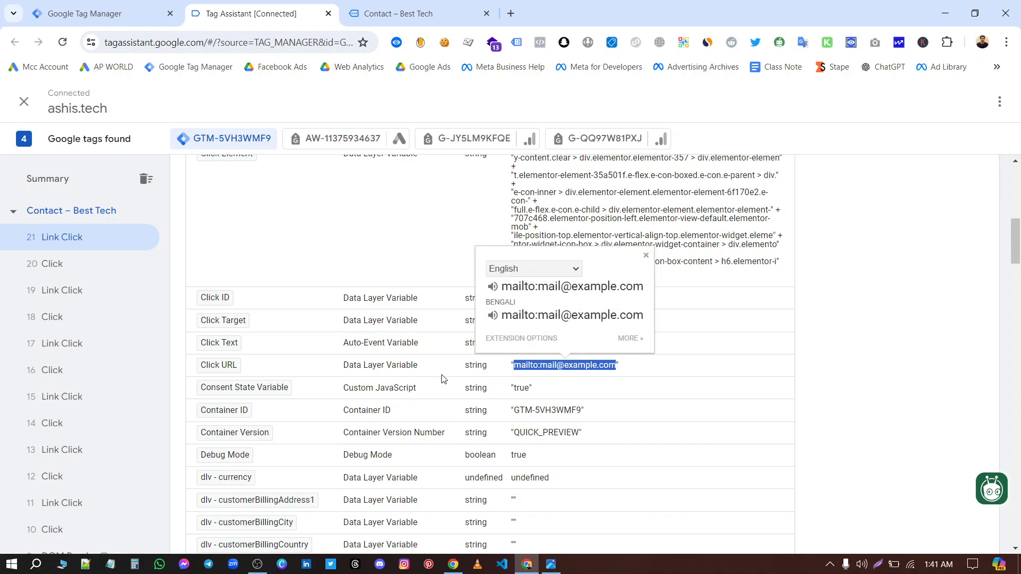
Edit the Just Links trigger in Google Tag Manager so that it fires on Some Link Clicks
click(108, 16)
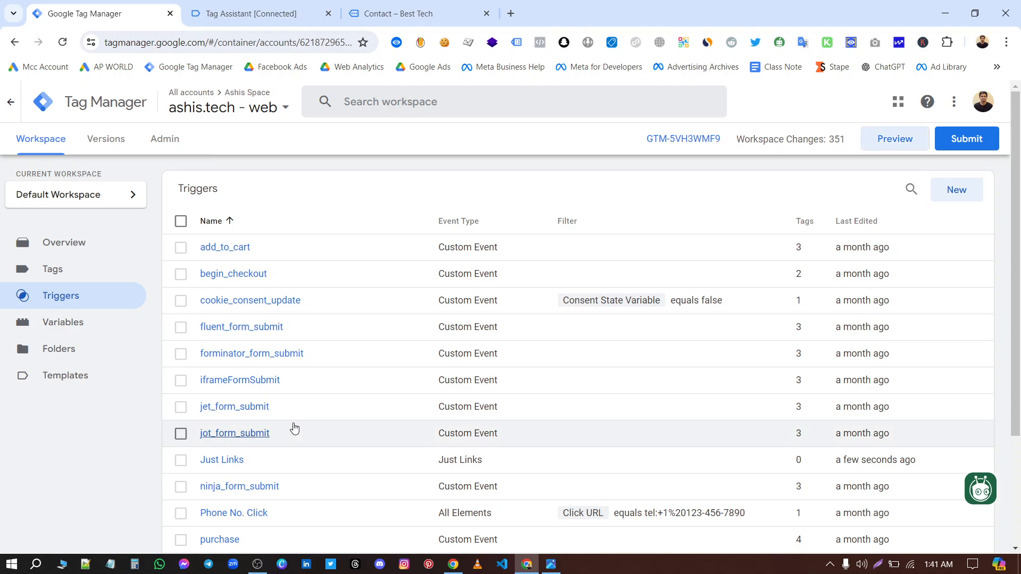
scroll(414, 407, down, 1)
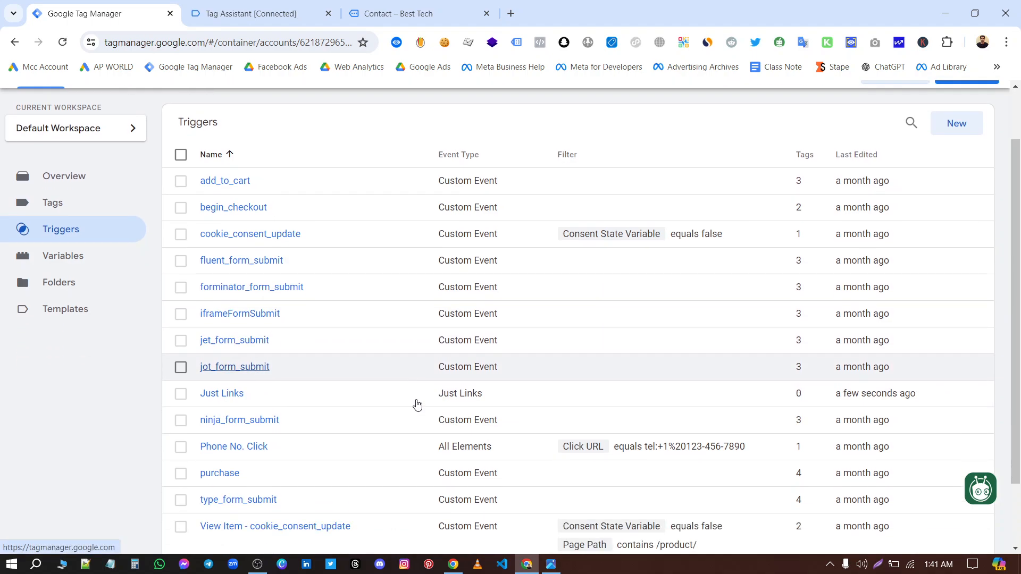
scroll(421, 403, down, 1)
click(224, 328)
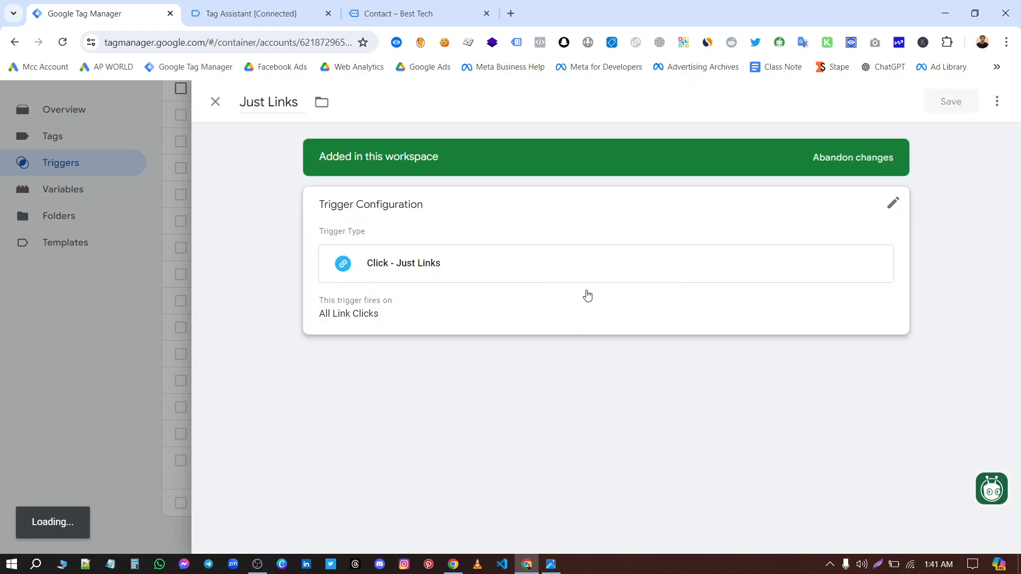
click(572, 217)
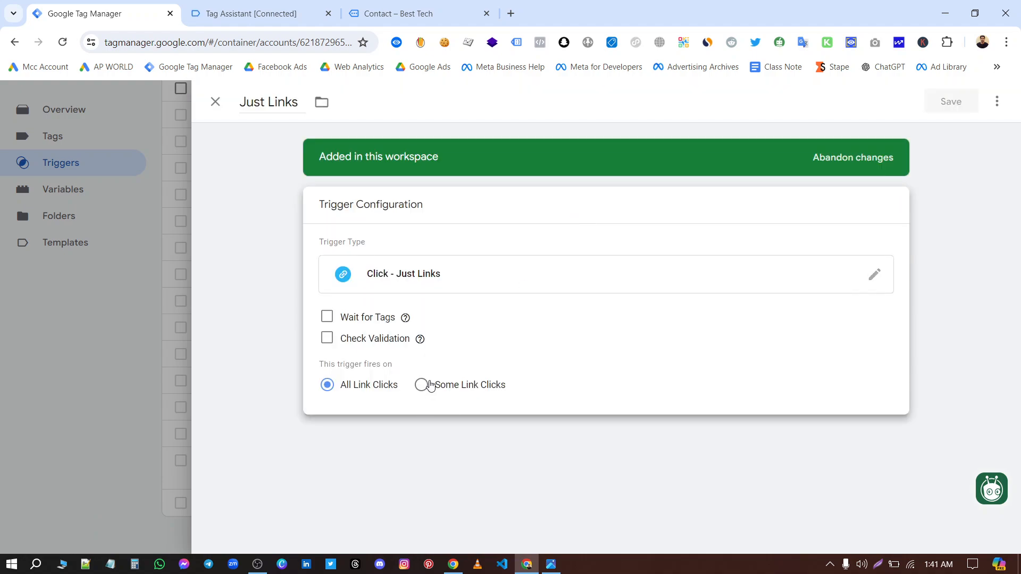
click(421, 385)
Set the variable of the trigger's firing condition to Click URL, checking the variable name in Tag Assistant
click(419, 441)
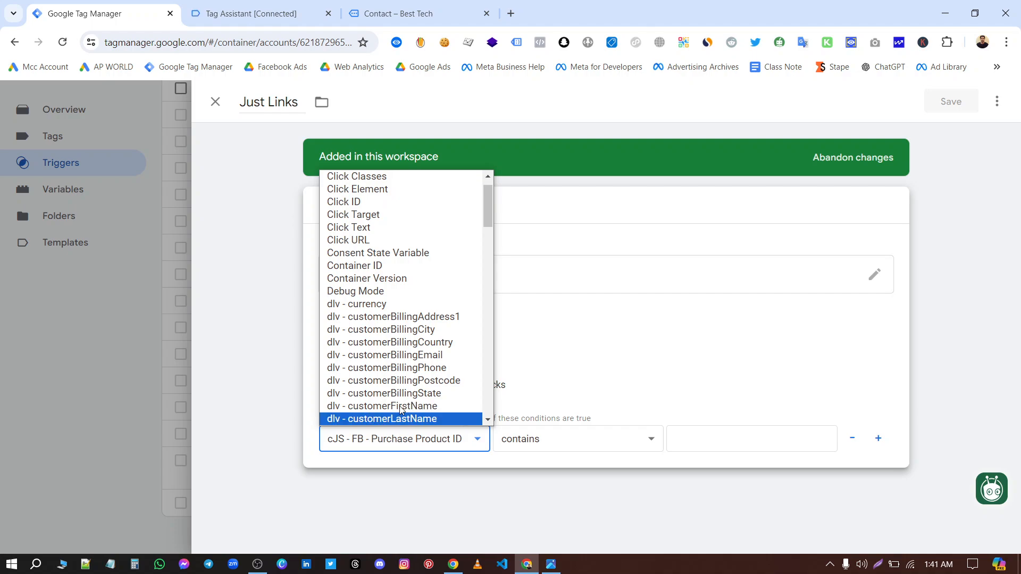
click(260, 12)
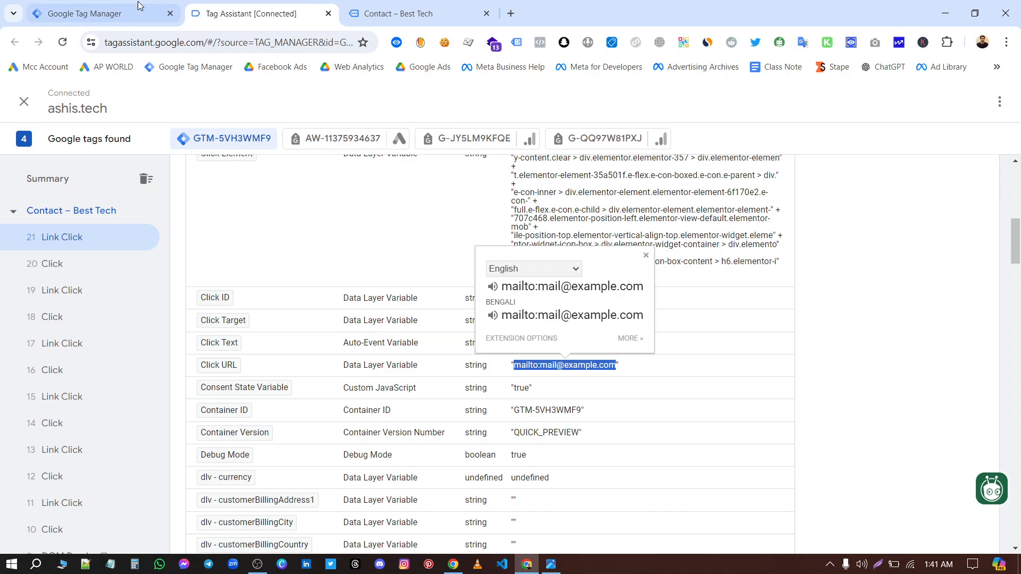
click(101, 13)
click(449, 441)
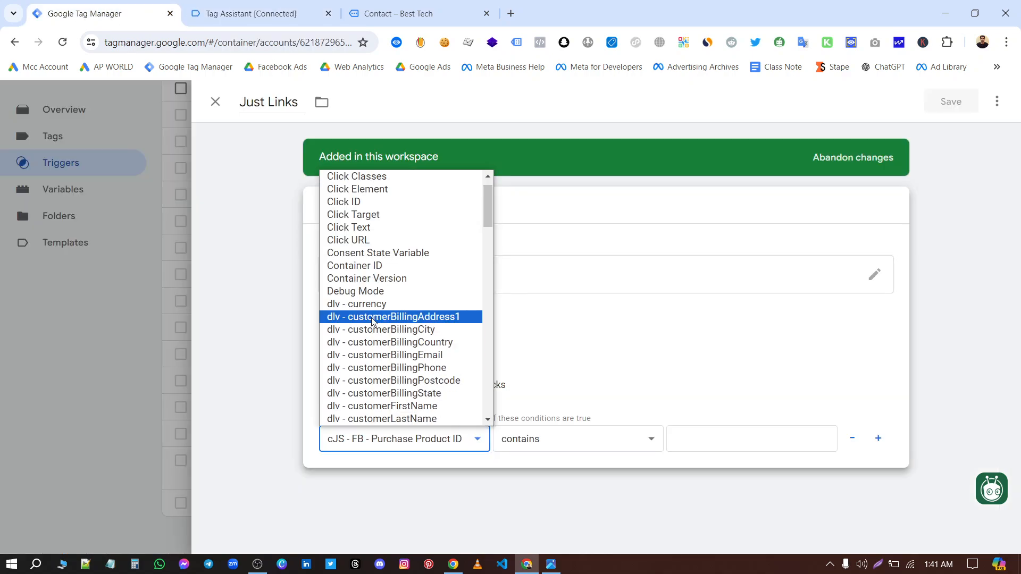
click(366, 242)
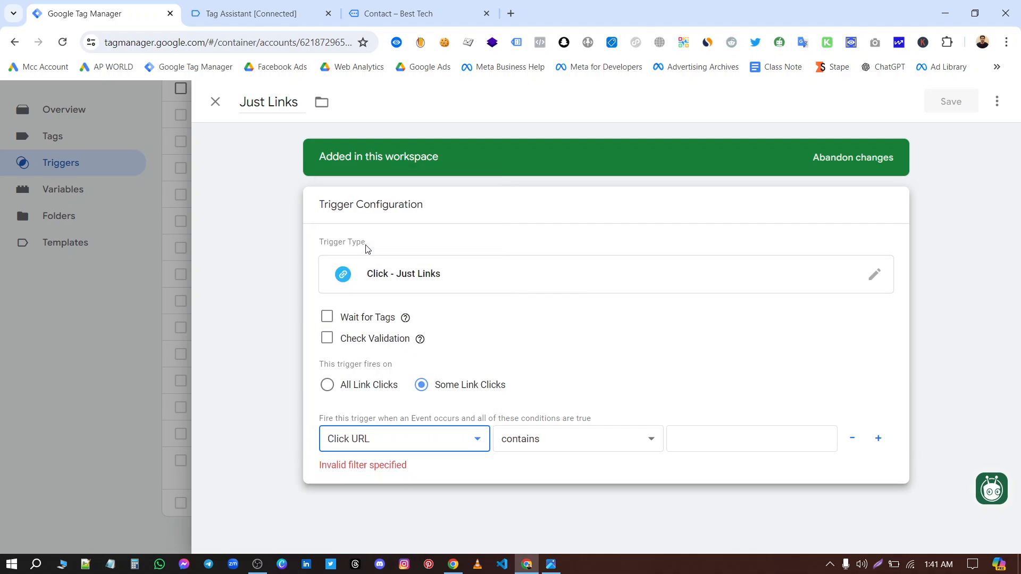
Complete the trigger's firing condition with the operator equals and the copied email link URL as the value
click(694, 444)
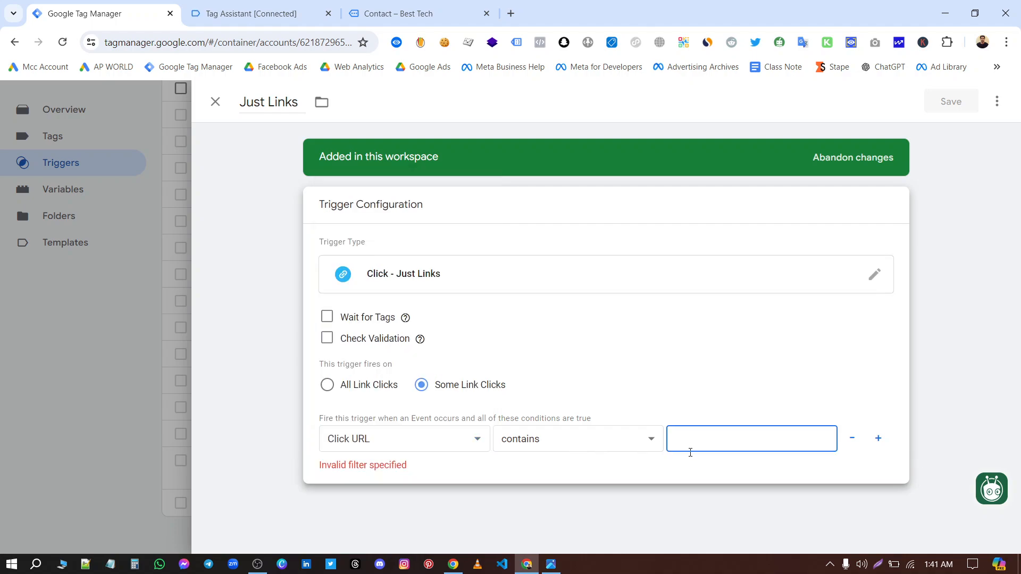
key(ctrl+v)
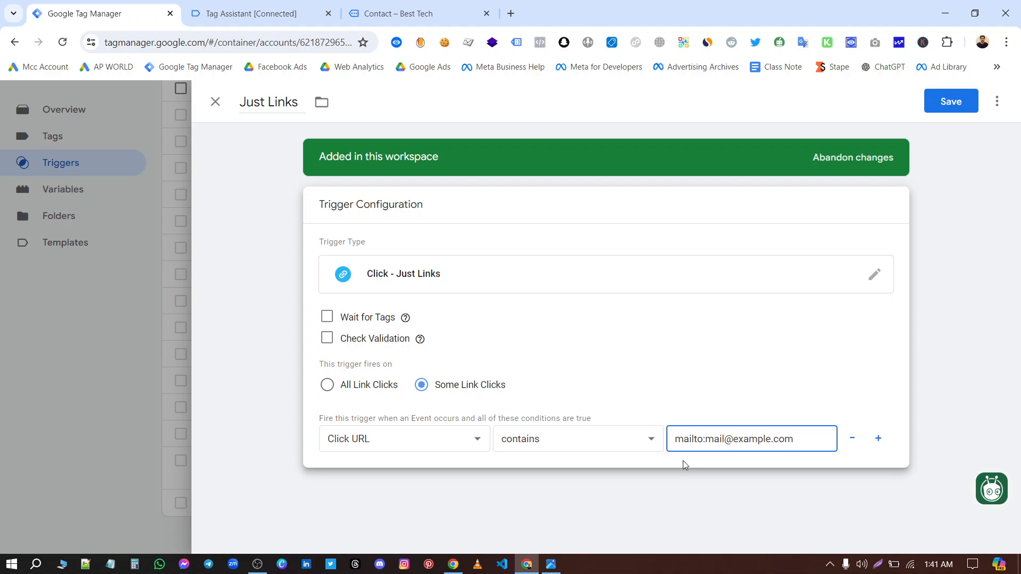
click(548, 432)
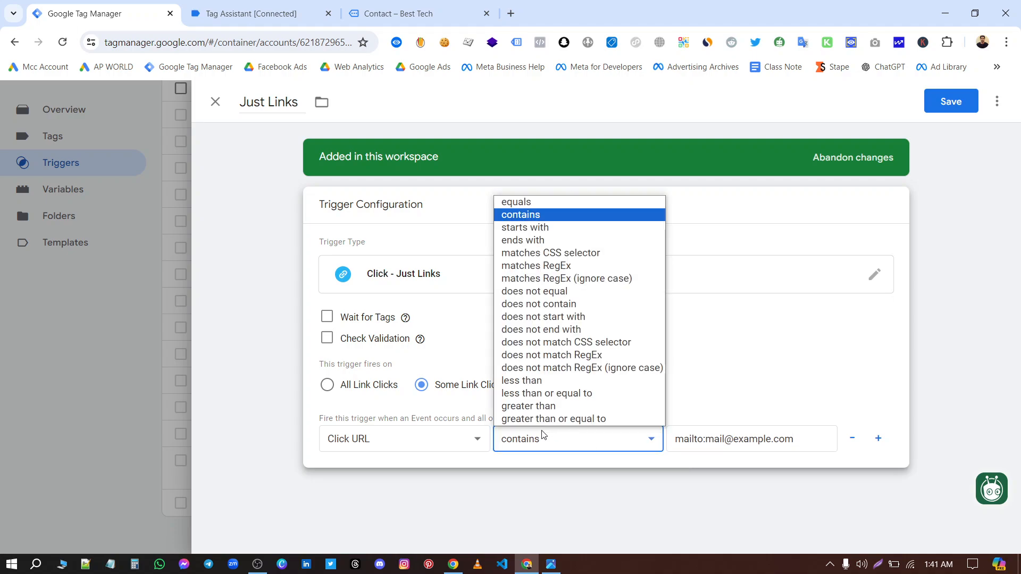
click(530, 201)
Rename the trigger as Email Link Click and save it
click(299, 105)
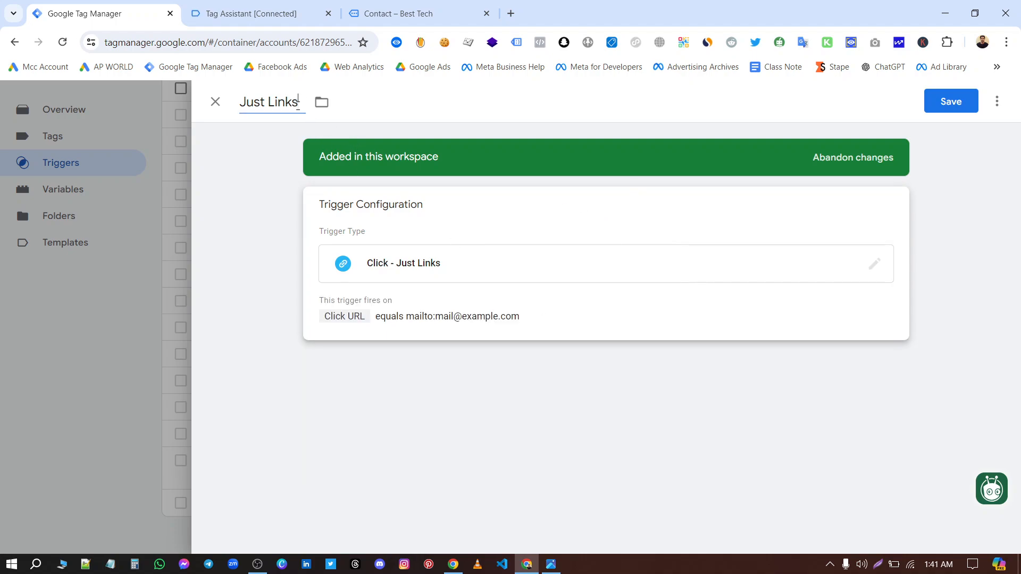
double_click(298, 104)
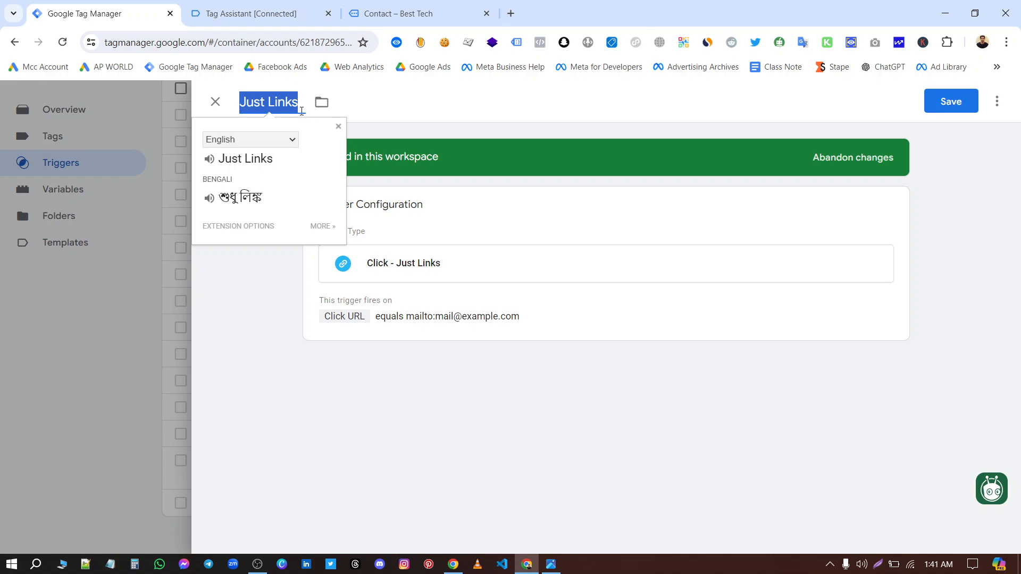
text(Email)
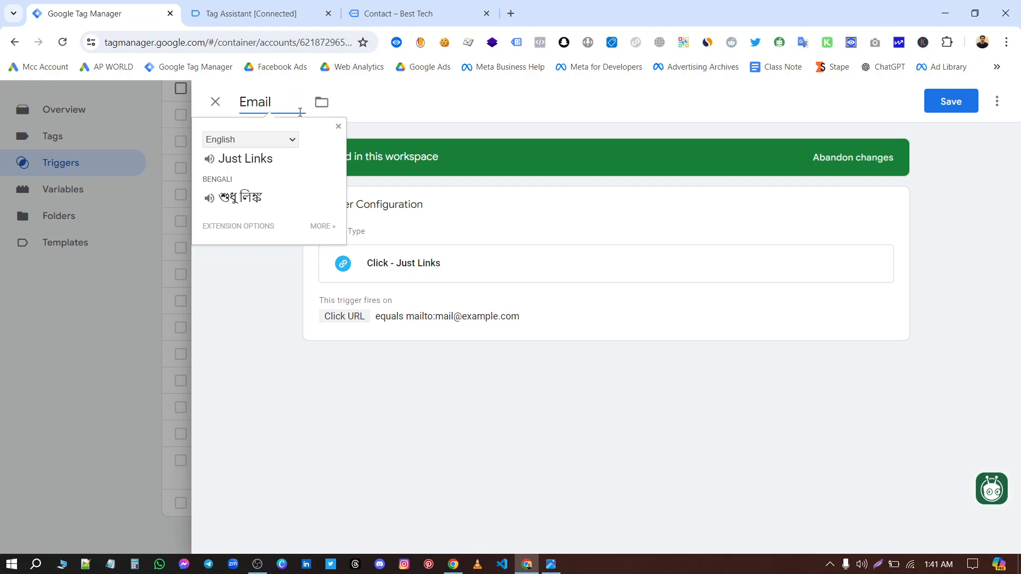
text( Link Click)
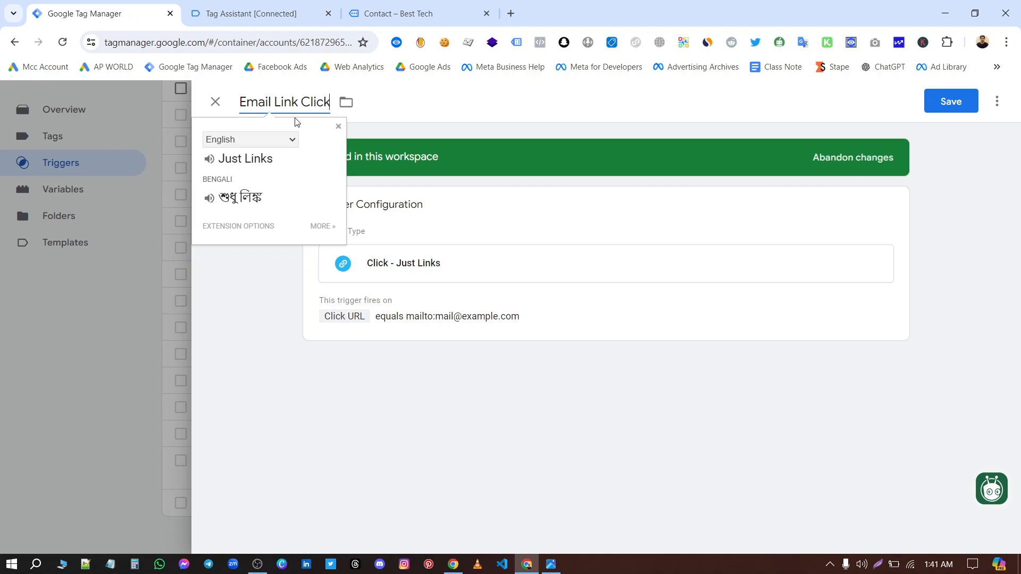
click(954, 104)
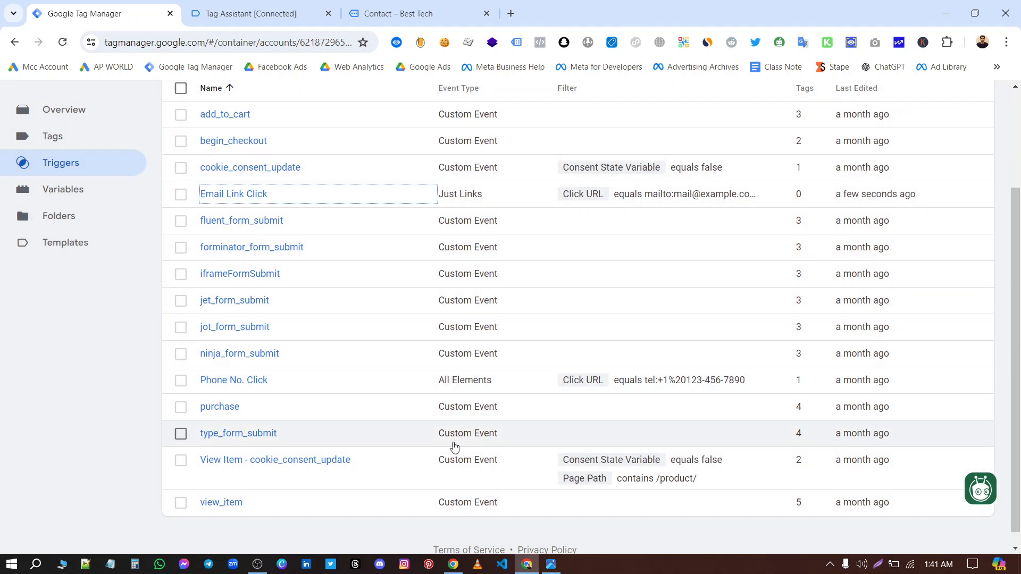
Create a new tag of the type Google Analytics: GA4 Event
click(63, 273)
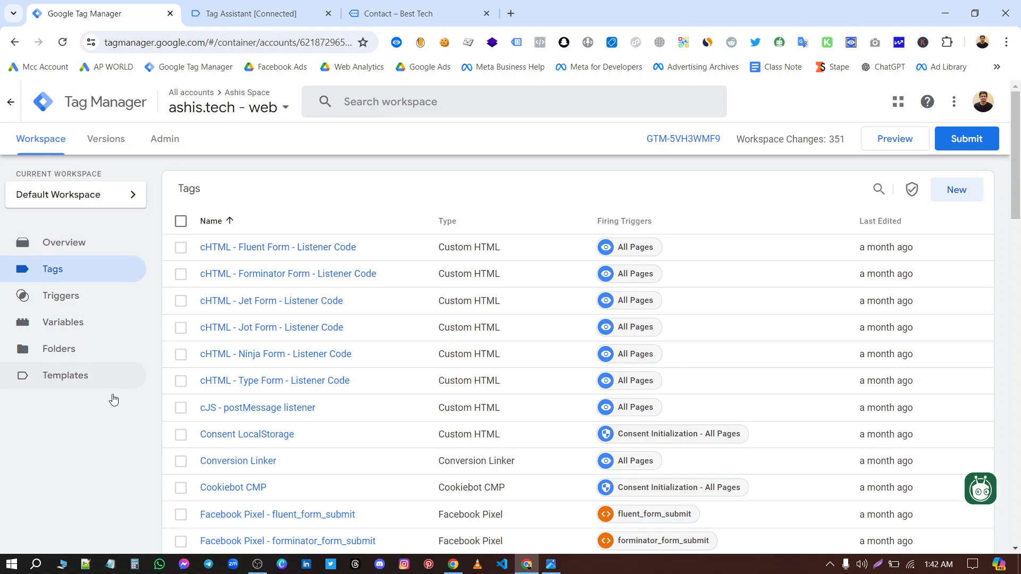
scroll(338, 397, down, 15)
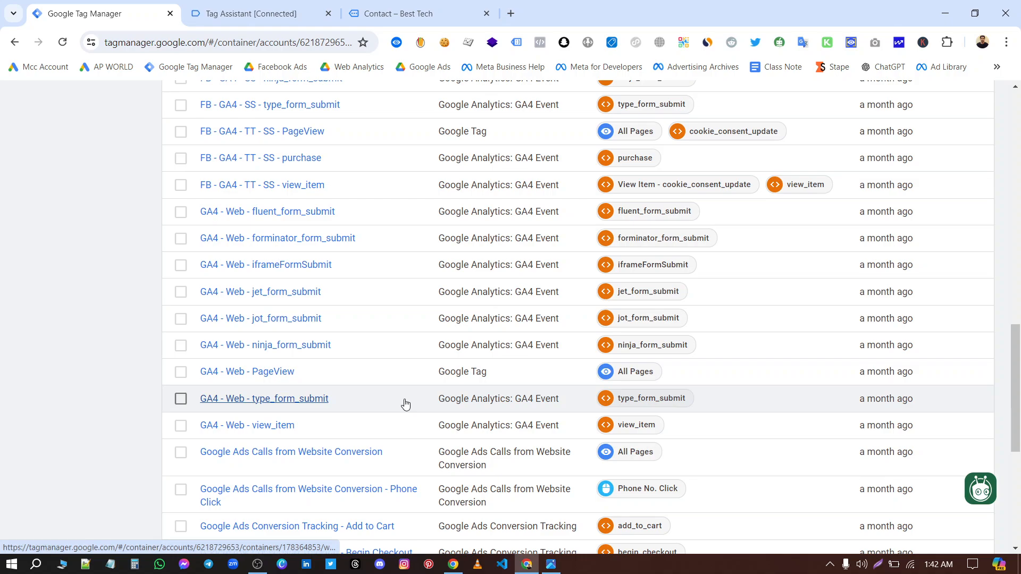
scroll(433, 397, up, 15)
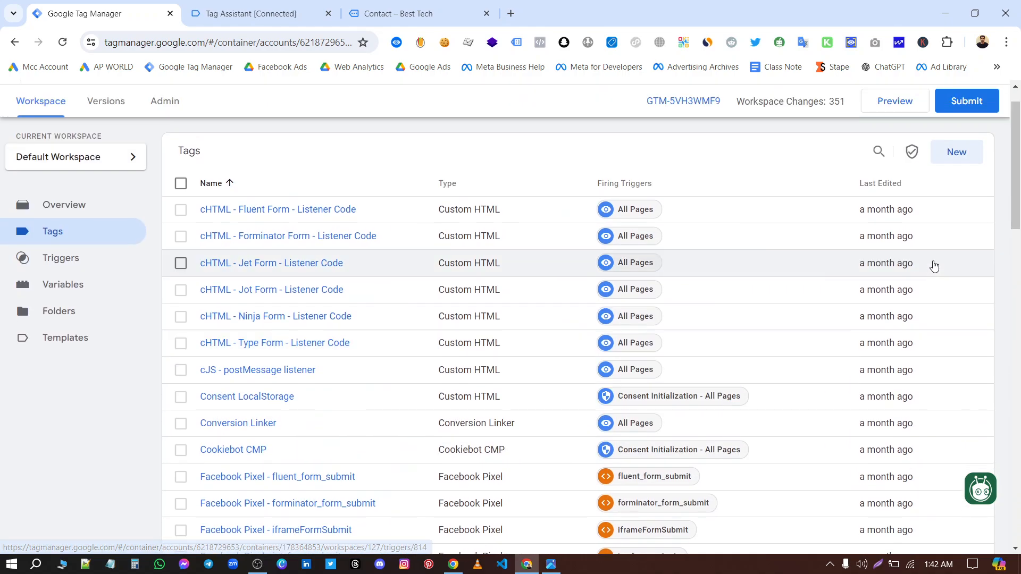
click(957, 194)
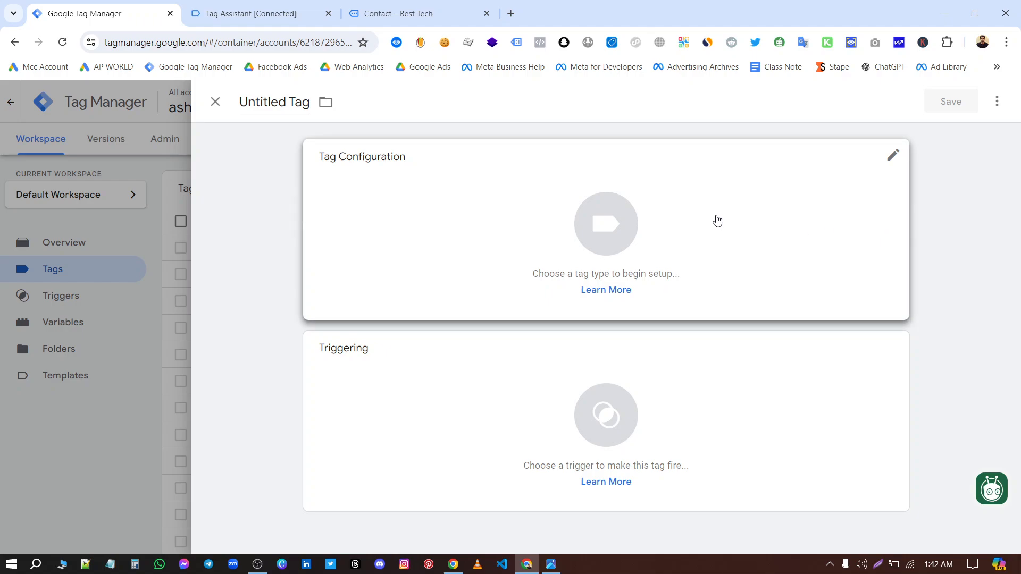
click(723, 223)
click(792, 224)
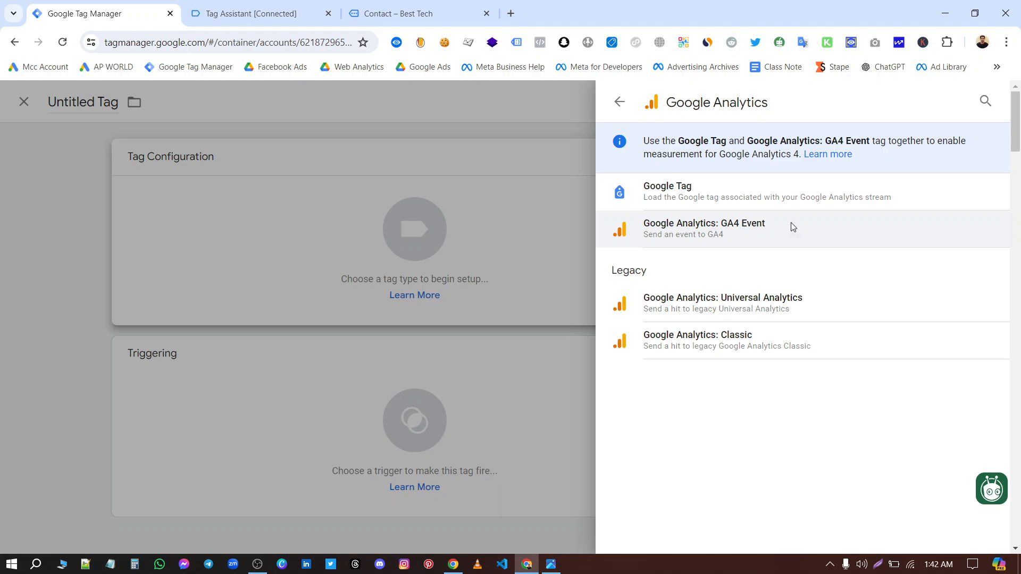
click(792, 227)
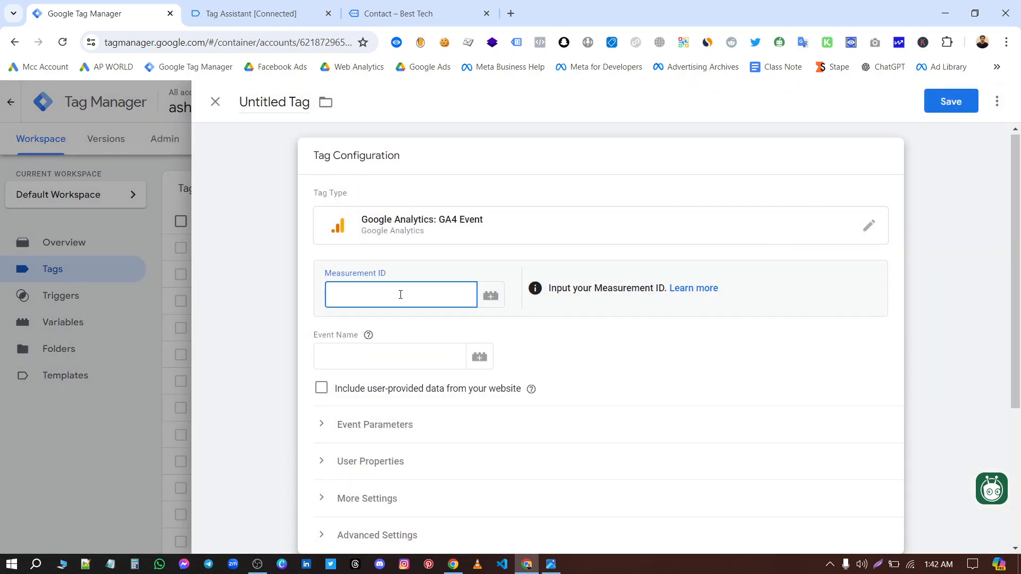
Set the tag's Measurement ID to the variable {{GA4 - Measurement ID - Web}} and its event name to email_link_click
text({{gar)
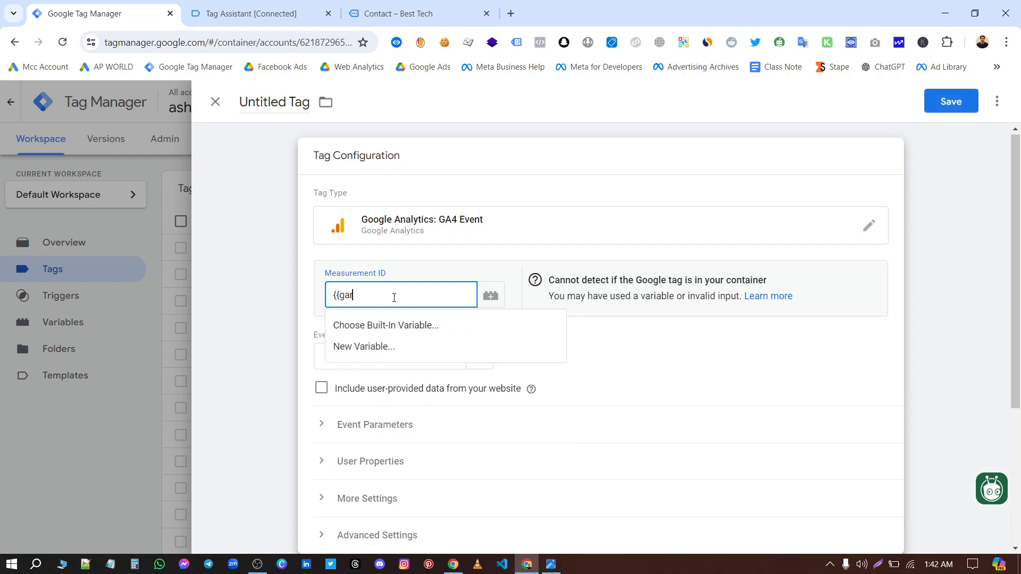
key(BackSpace)
text(4)
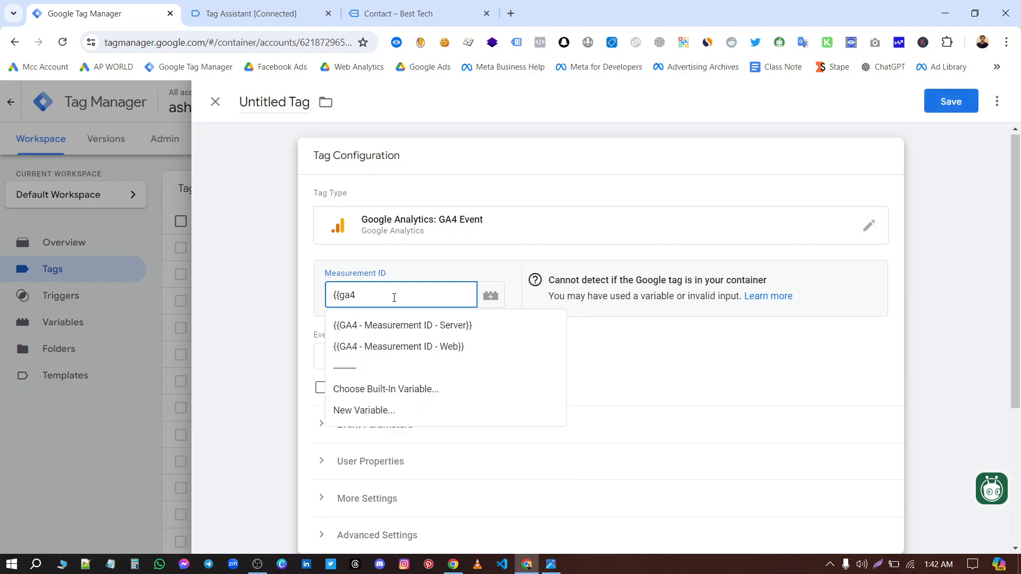
click(423, 347)
click(387, 359)
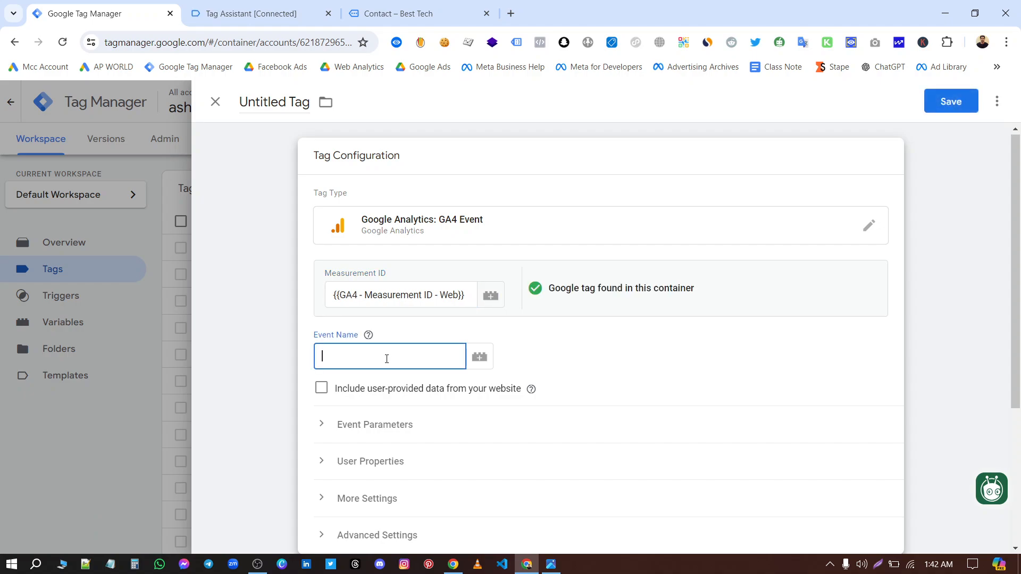
text(emai)
text(l_link_click)
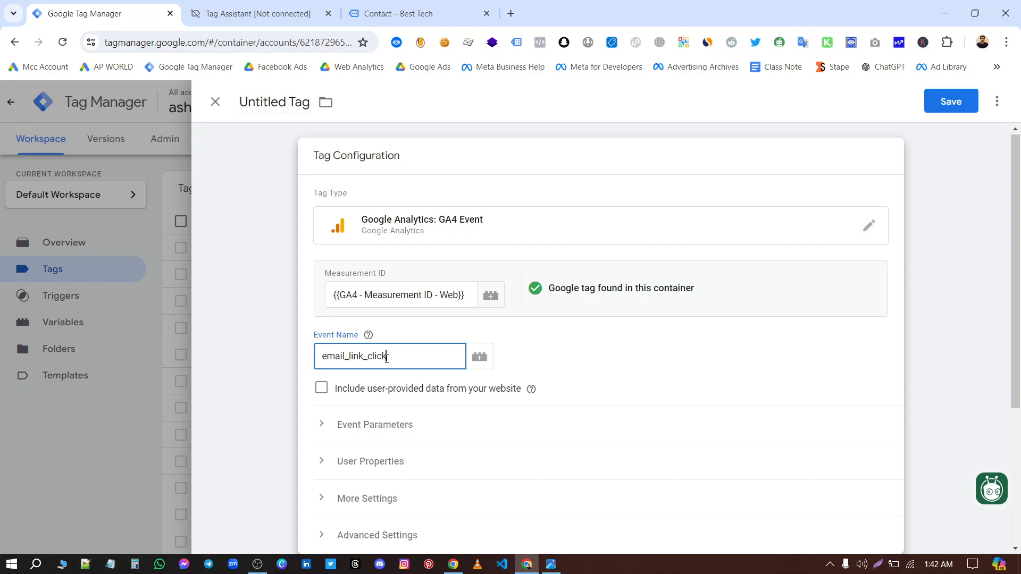
Assign the Email Link Click trigger to the new GA4 event tag
scroll(515, 285, down, 4)
click(478, 414)
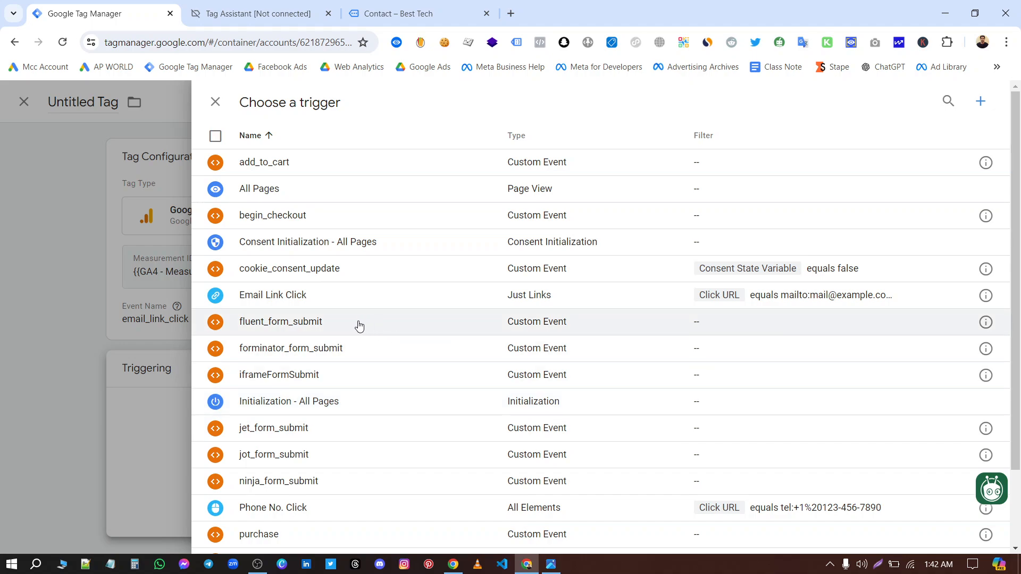
click(303, 295)
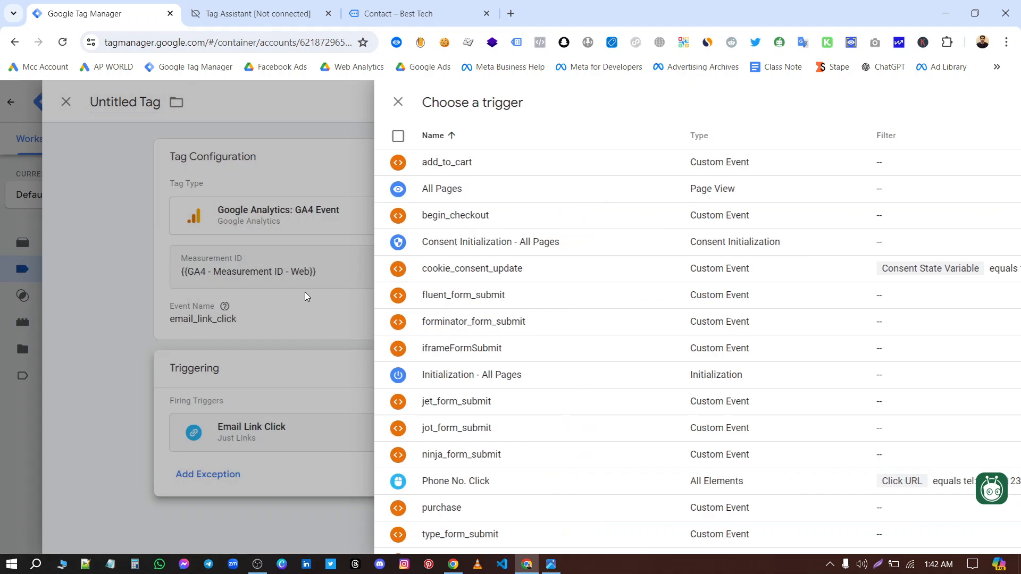
Name the new tag GA4 - Web - Email Link Click
double_click(290, 101)
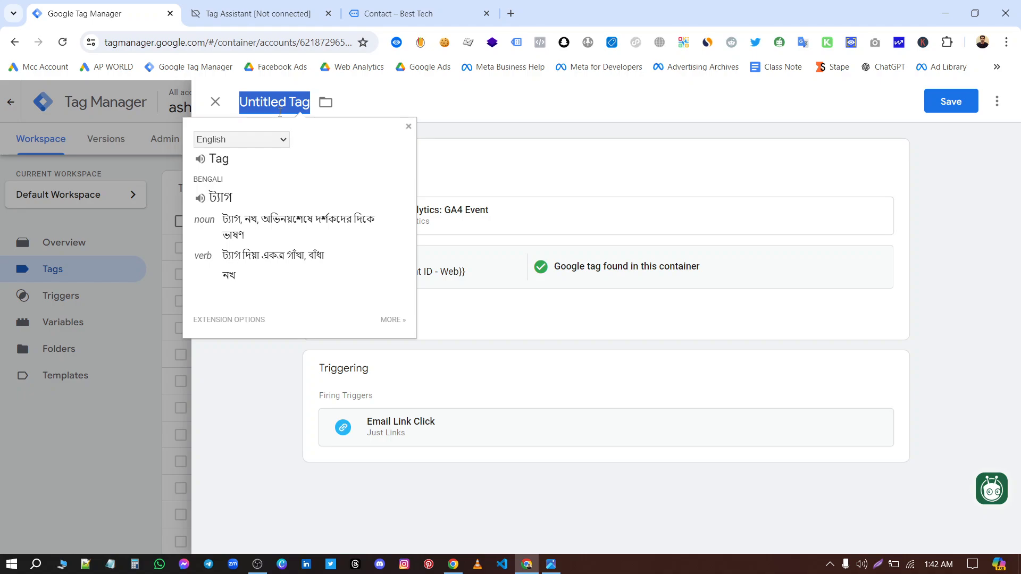
text(Ga)
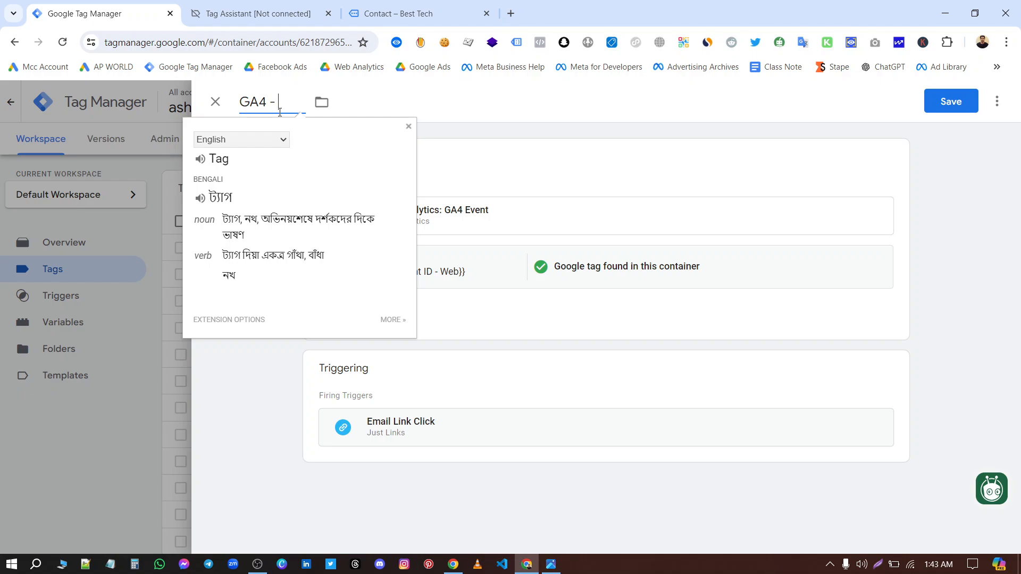
text(we)
key(BackSpace)
key(BackSpace)
text(Web - Em)
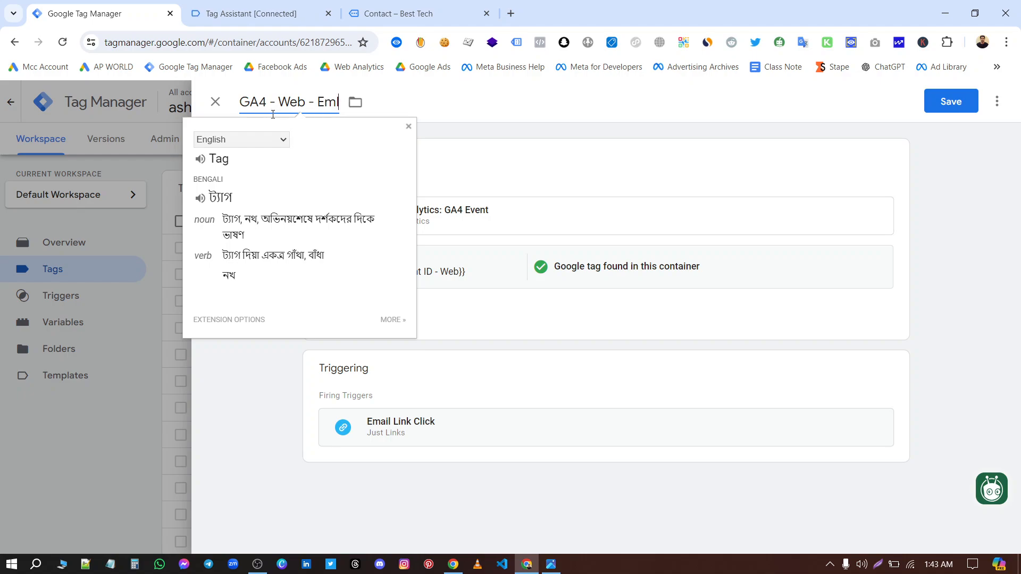
text(ail Link c)
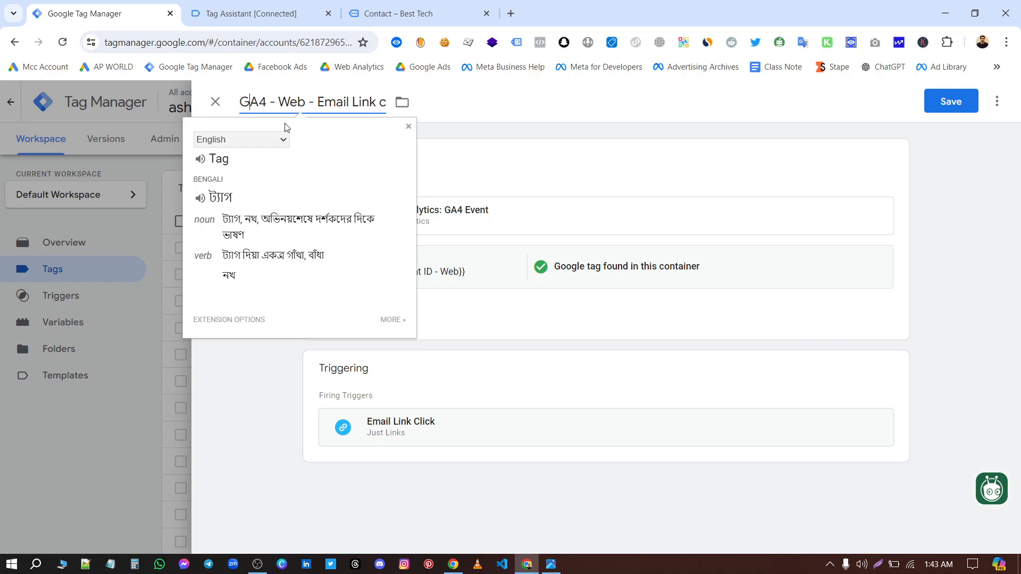
key(BackSpace)
text(Click)
click(570, 107)
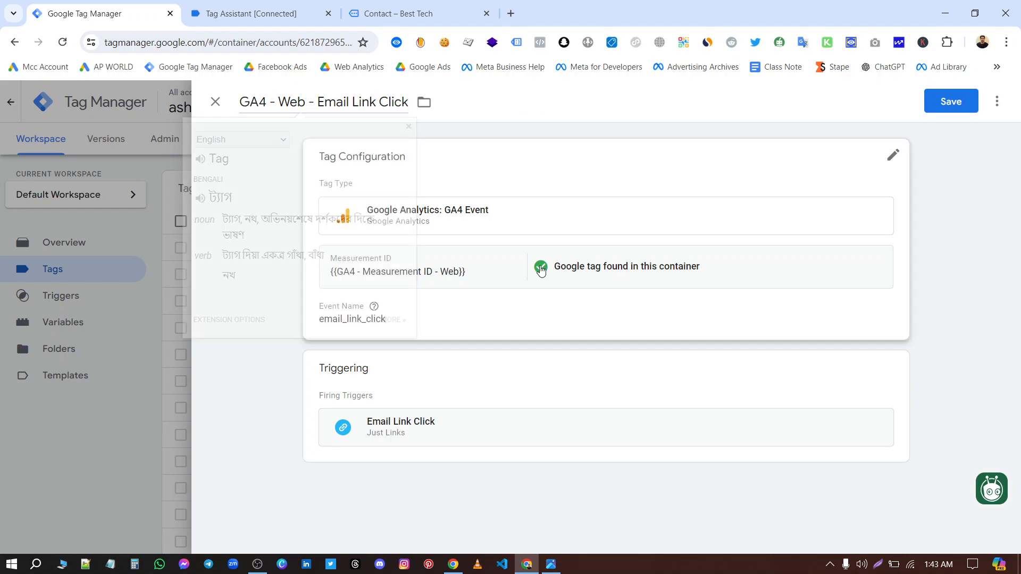
Review the tag's event settings and firing trigger, and save the tag
click(510, 301)
scroll(500, 368, down, 1)
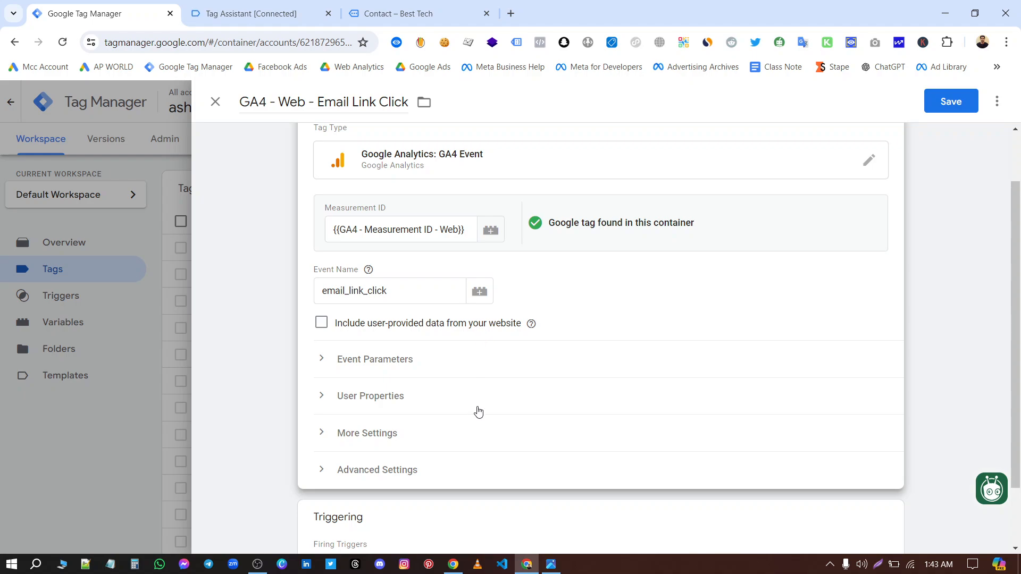
scroll(477, 410, down, 1)
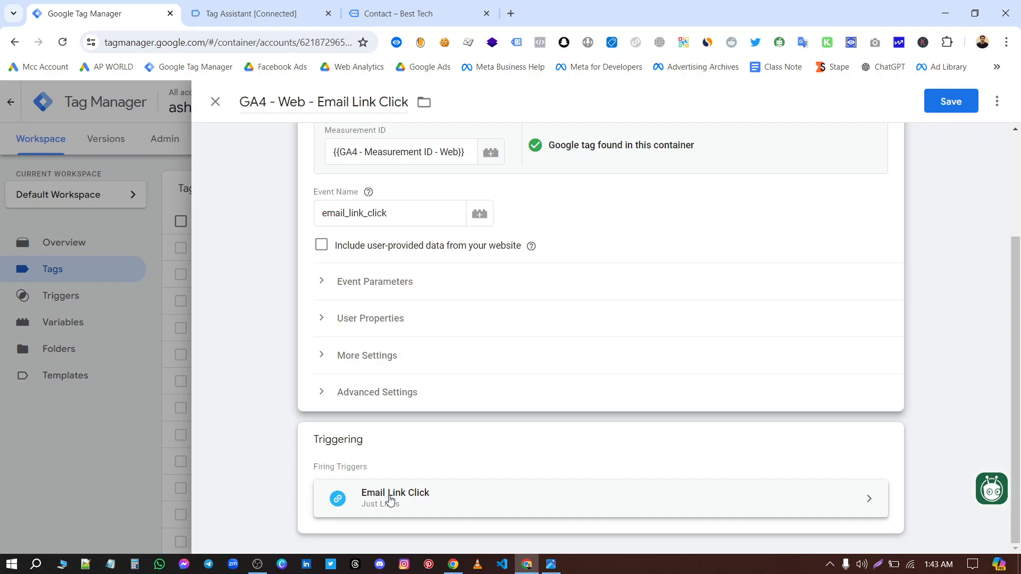
scroll(391, 510, up, 3)
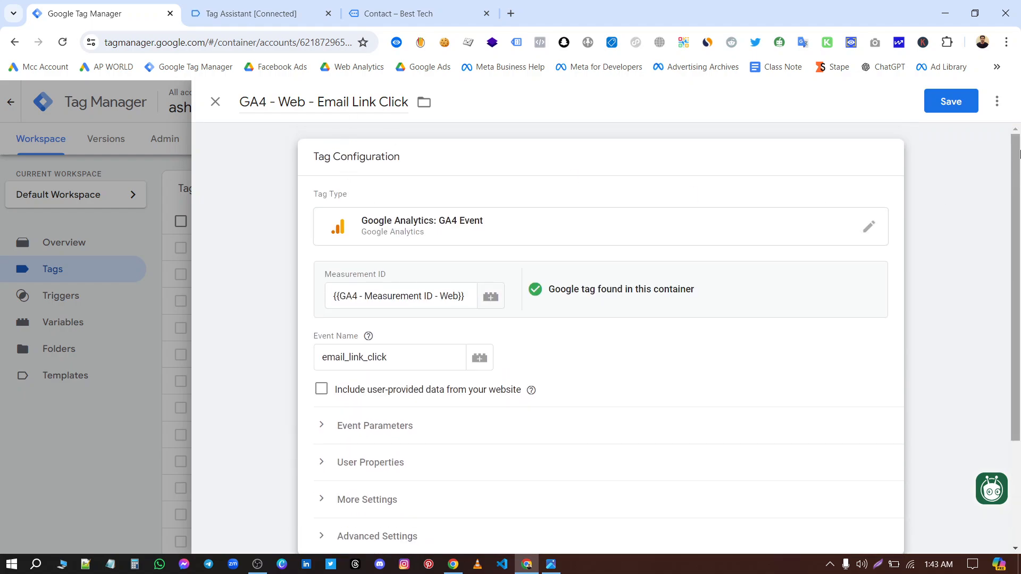
click(947, 101)
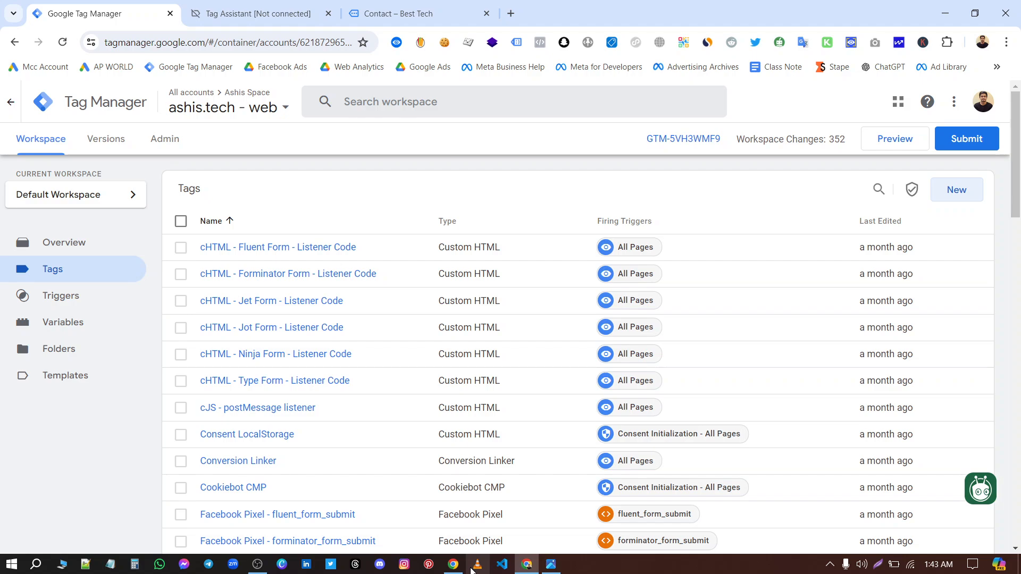
Switch to Google Analytics, leave the web stream details, and open DebugView with its list of debug devices
mouse_move(459, 570)
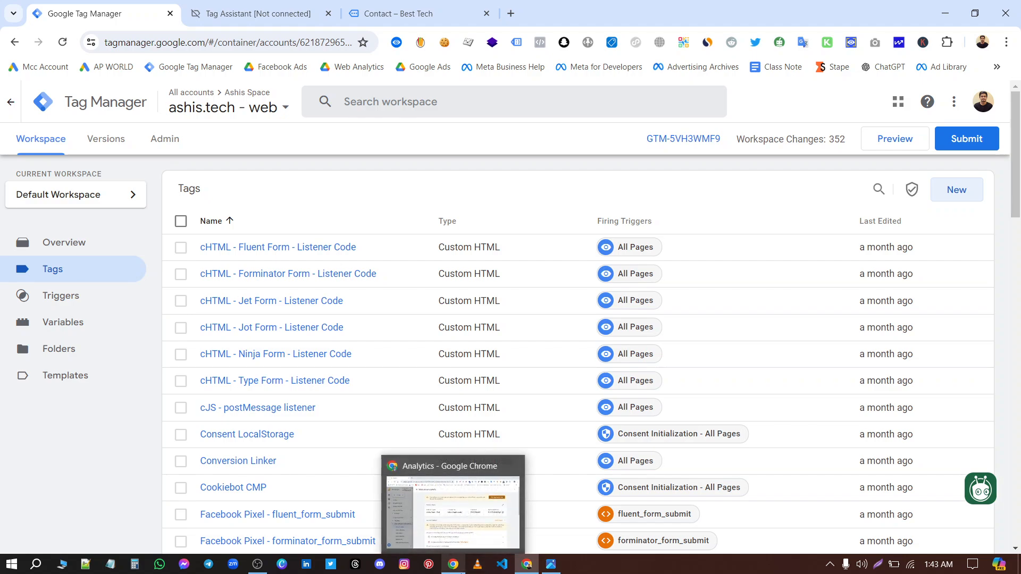
click(464, 568)
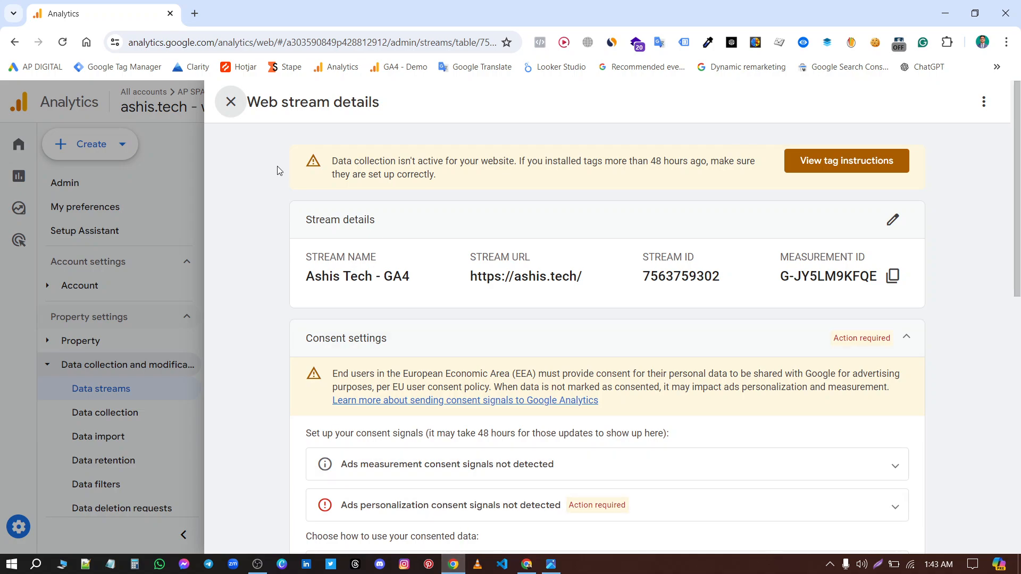
click(231, 100)
scroll(106, 425, down, 2)
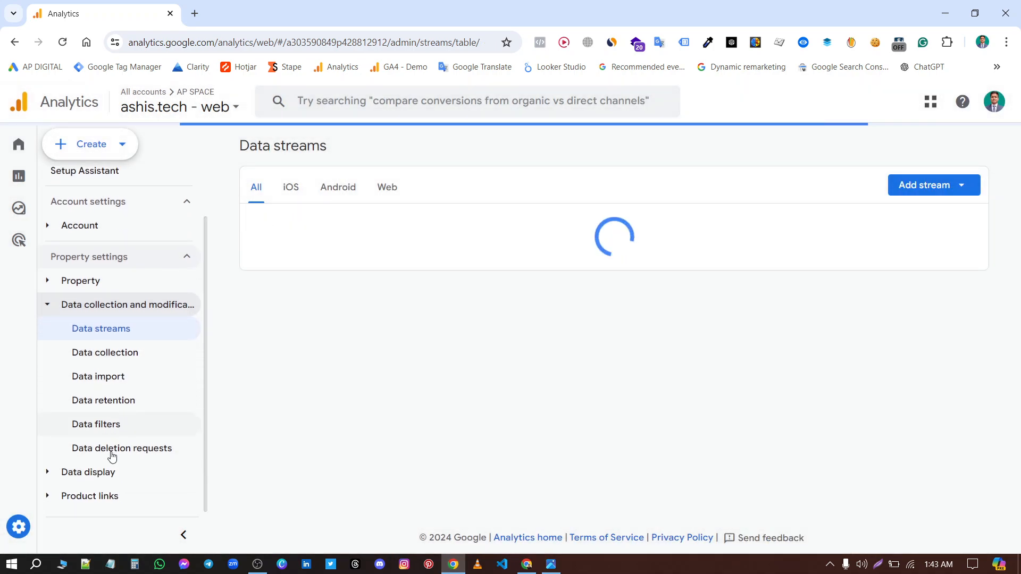
click(57, 473)
scroll(123, 447, down, 4)
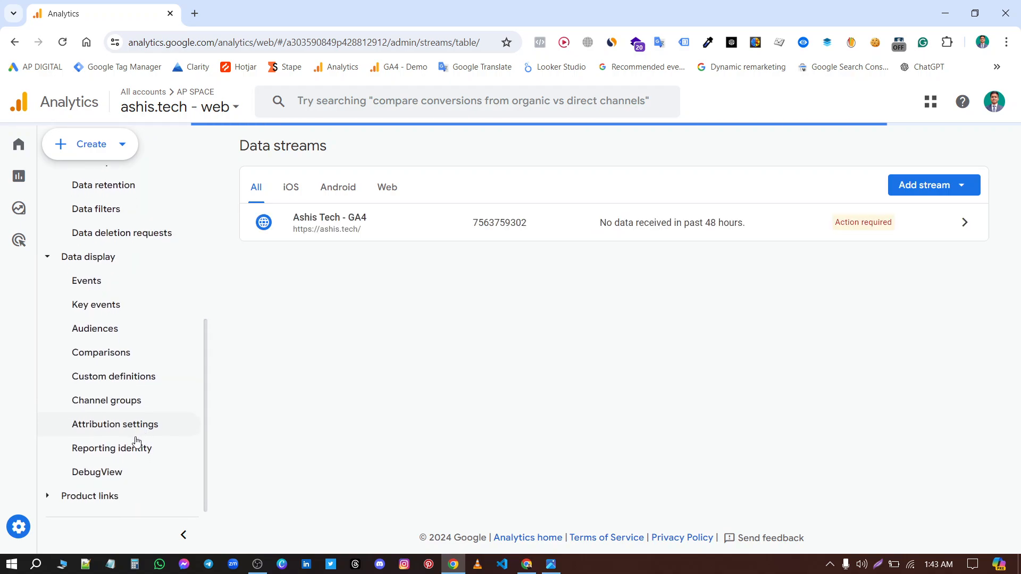
click(118, 466)
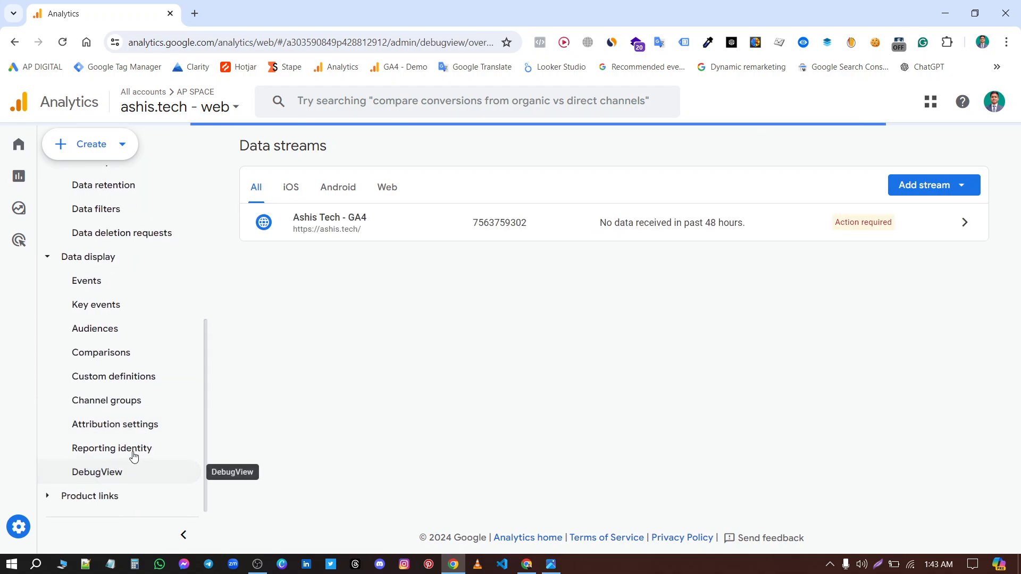
click(371, 168)
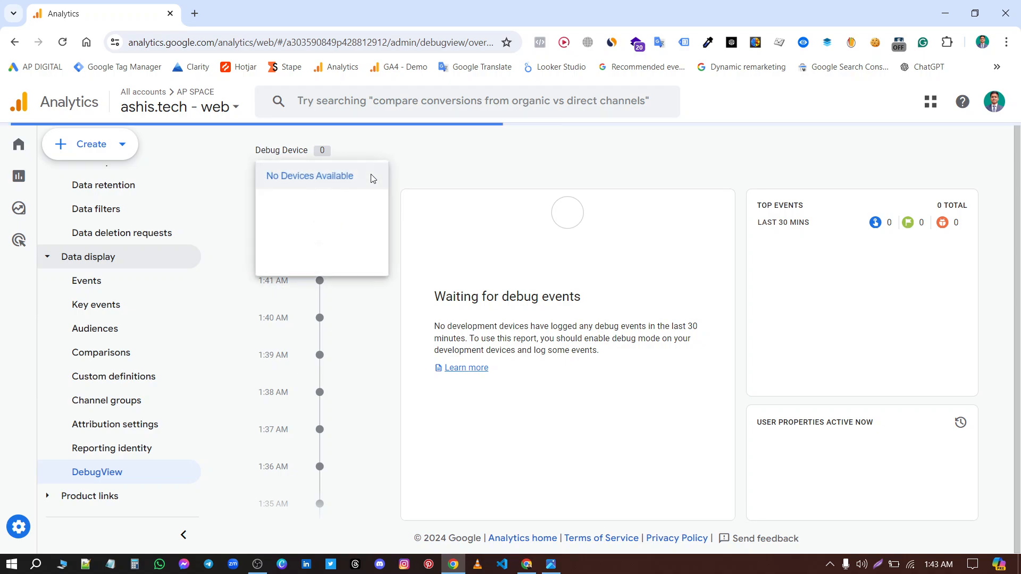
Switch to Google Tag Manager, start preview mode for the ashis.tech web container, and dismiss the translation popup
click(527, 564)
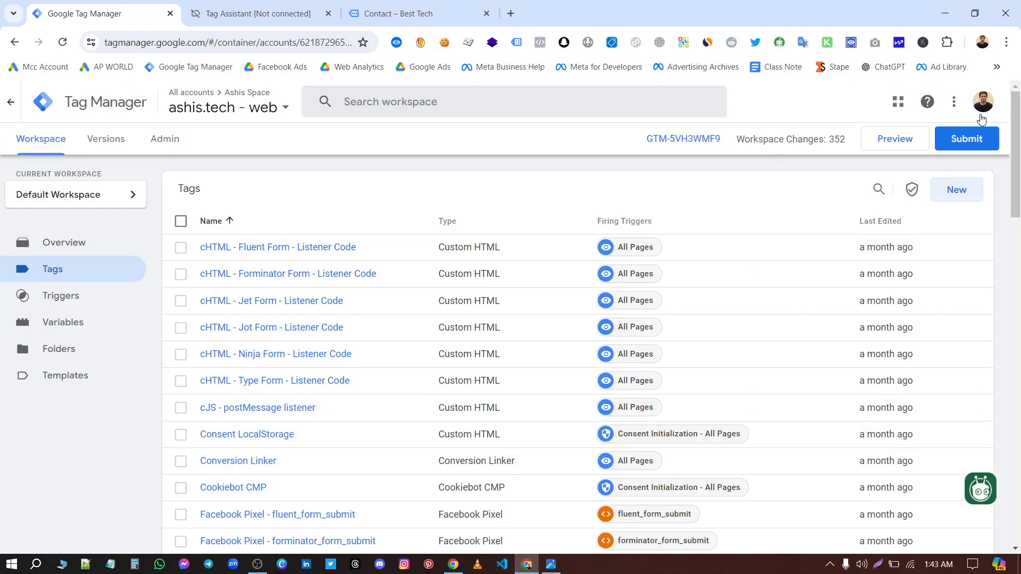
click(902, 143)
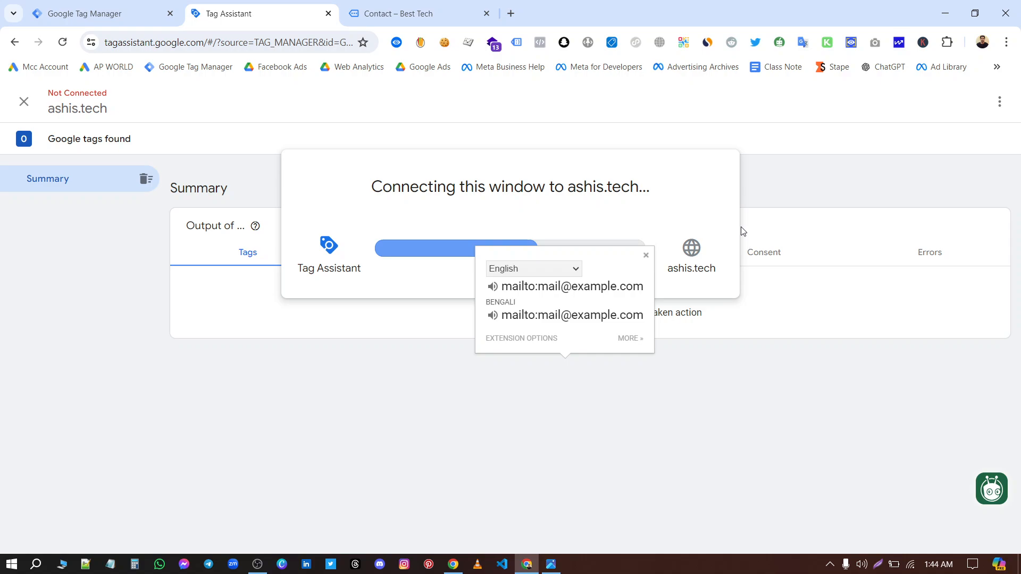
key(XF86AudioRaiseVolume)
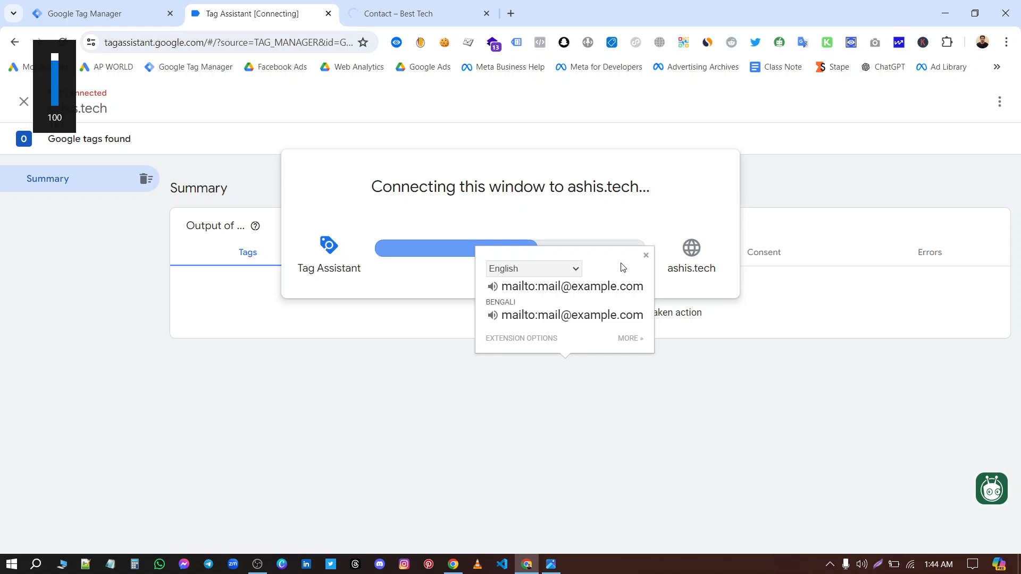
click(646, 255)
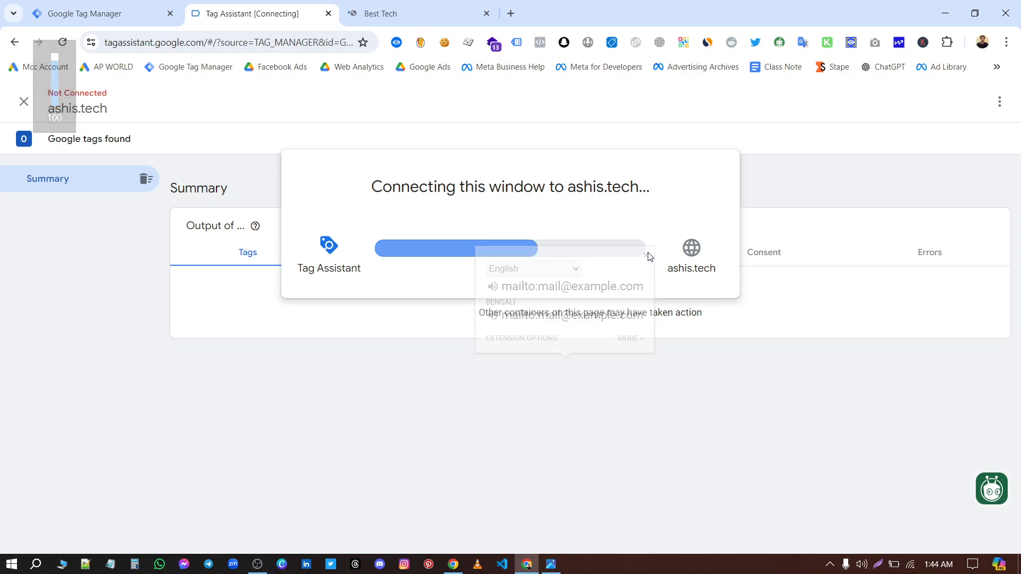
On the connected ashis.tech site, open the Contact page and follow the Email Us link to trigger a test click
click(448, 15)
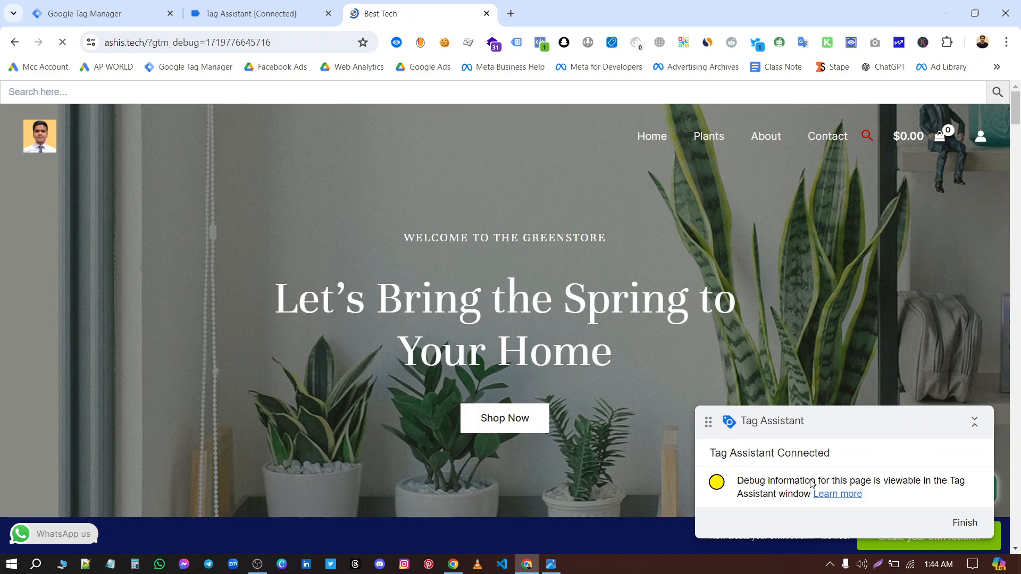
click(818, 154)
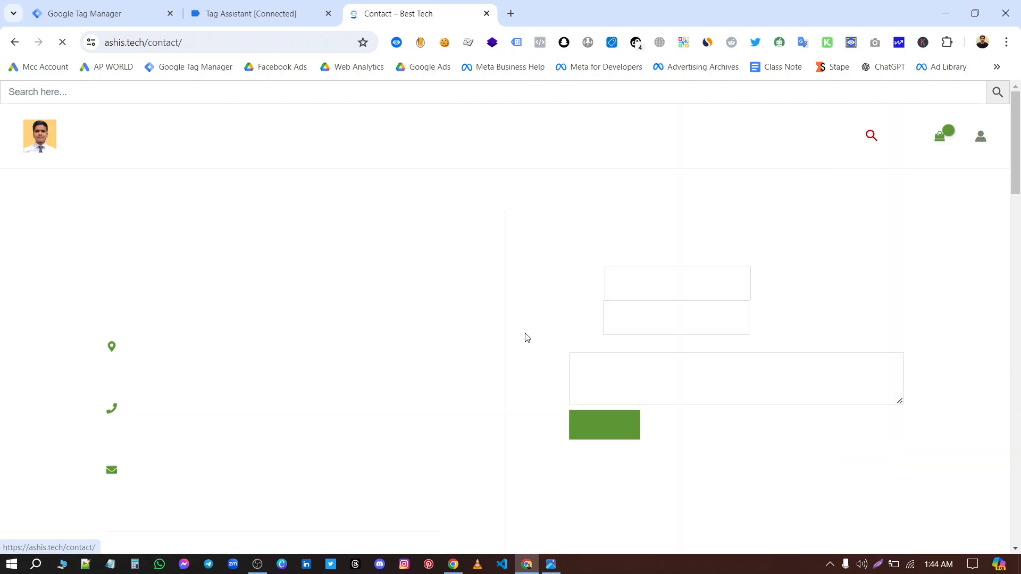
scroll(319, 419, down, 1)
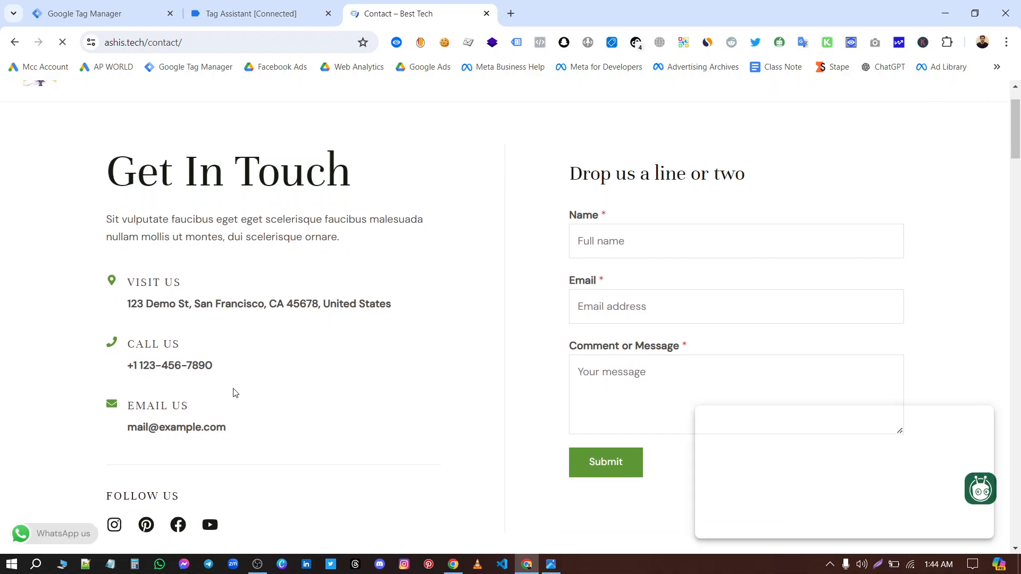
click(150, 413)
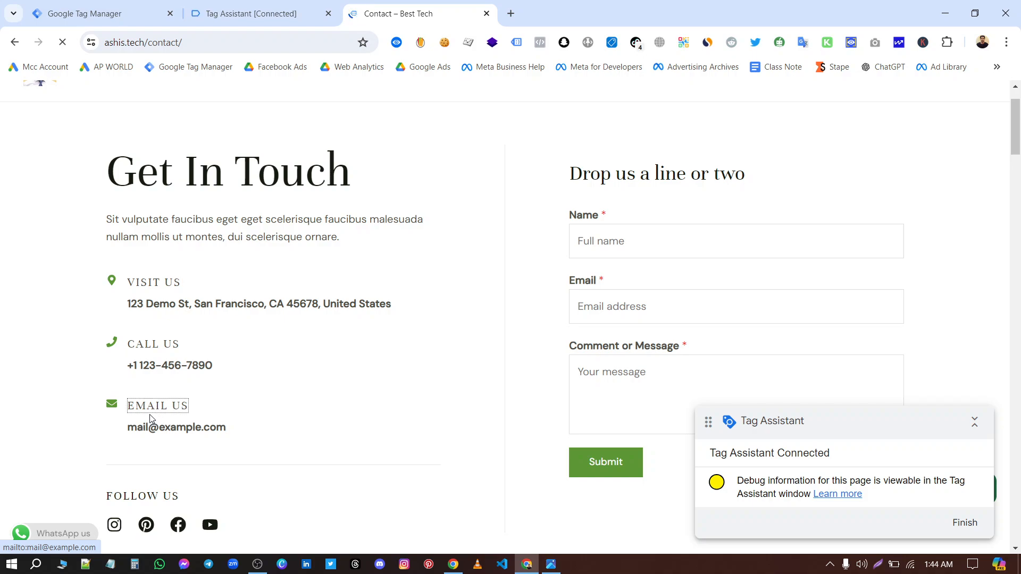
Return to Tag Assistant, dismiss the connection dialog, and inspect the tags fired on the Contact page's Link Click event
click(244, 14)
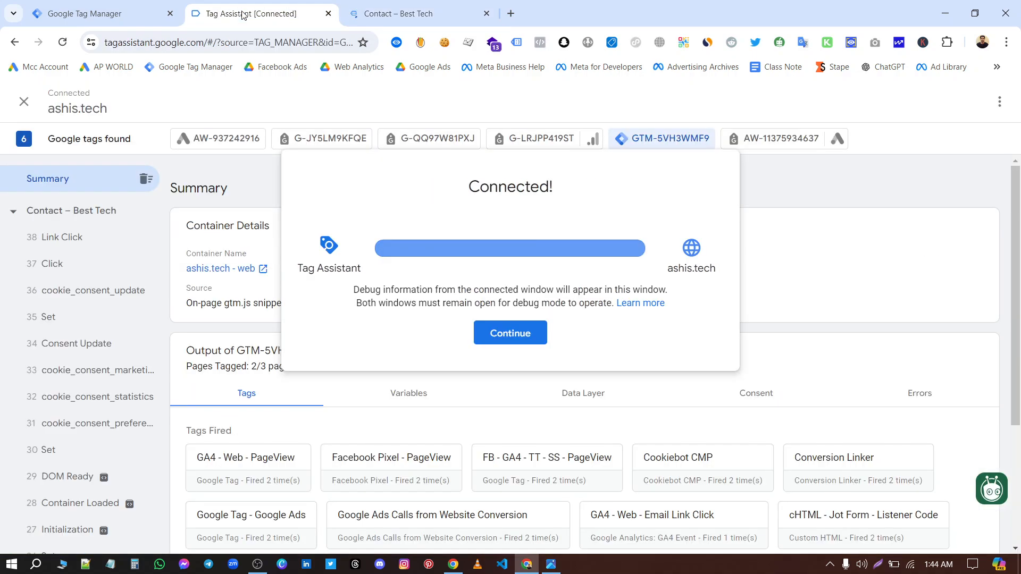
click(514, 340)
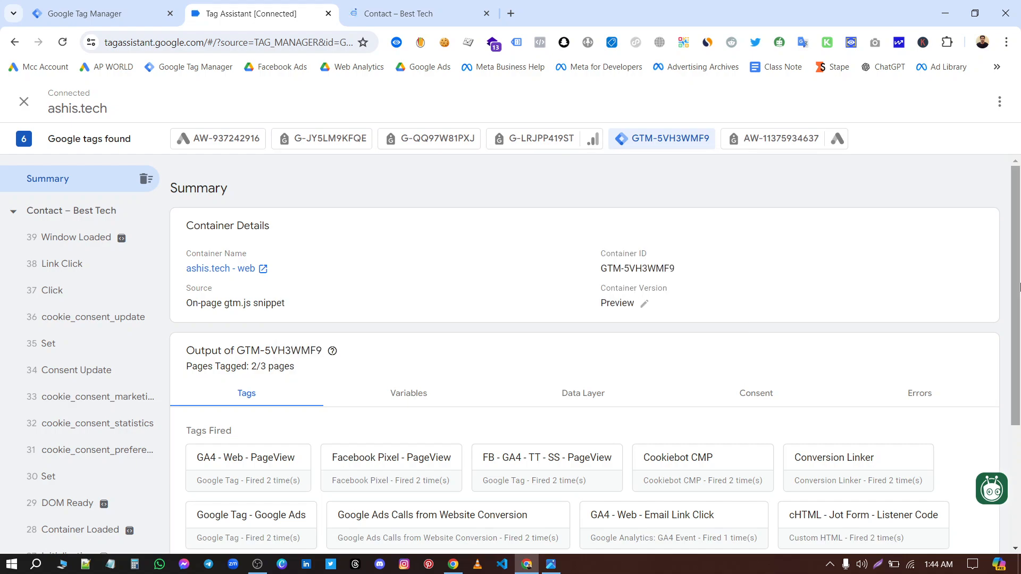
click(87, 268)
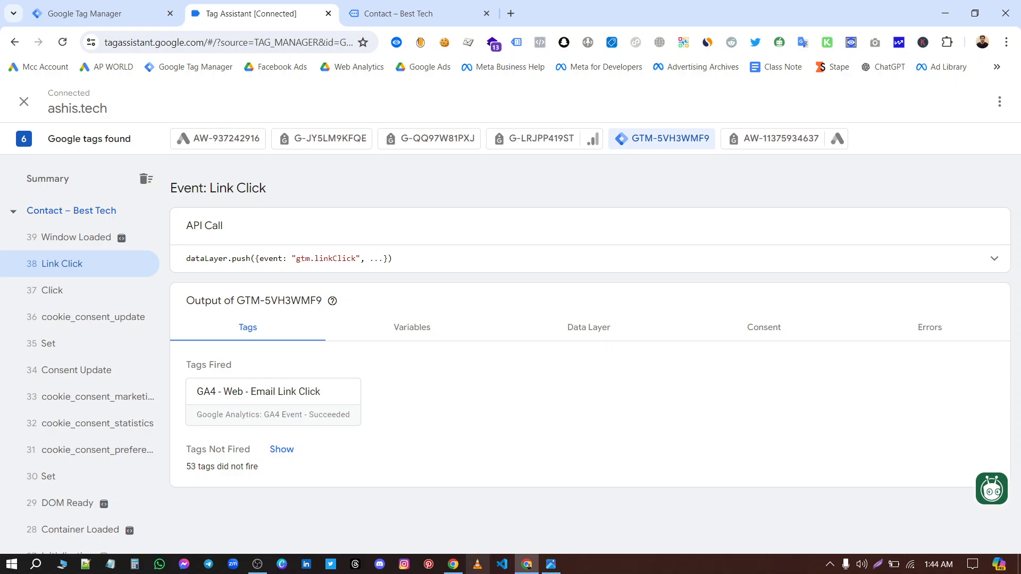
Switch to Google Analytics, reload DebugView, and examine the parameters of the email_link_click event
click(458, 569)
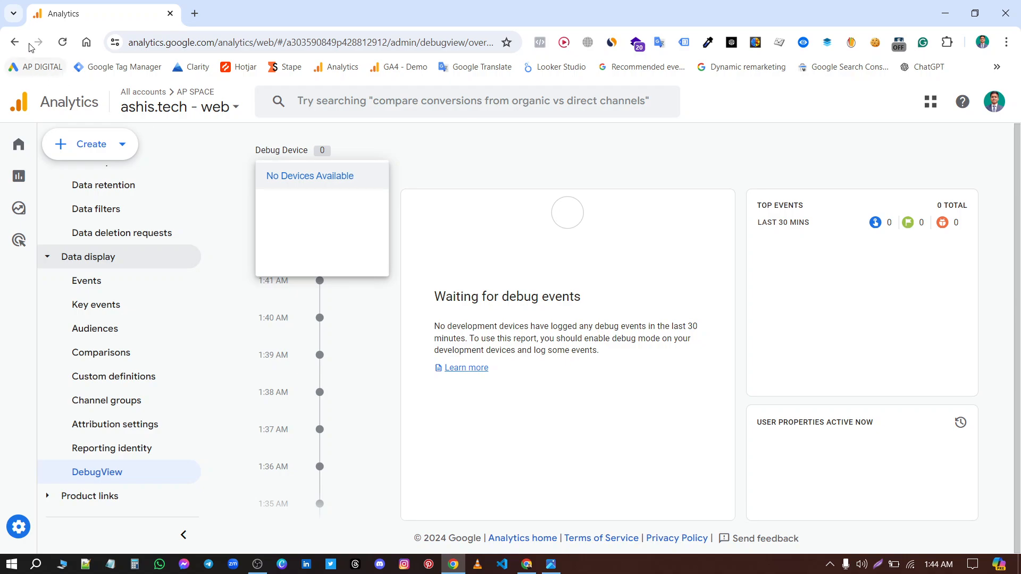
click(62, 42)
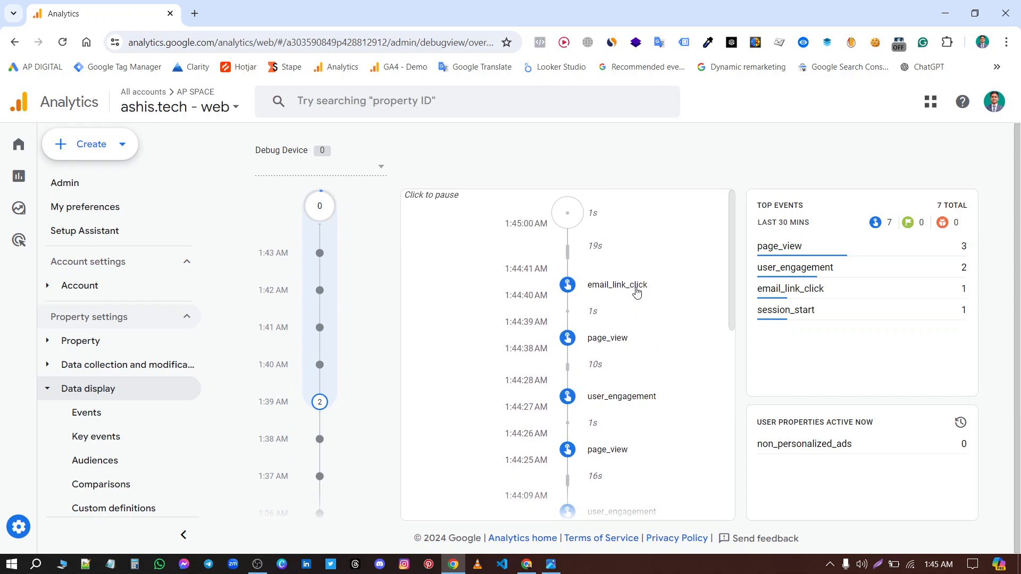
click(630, 318)
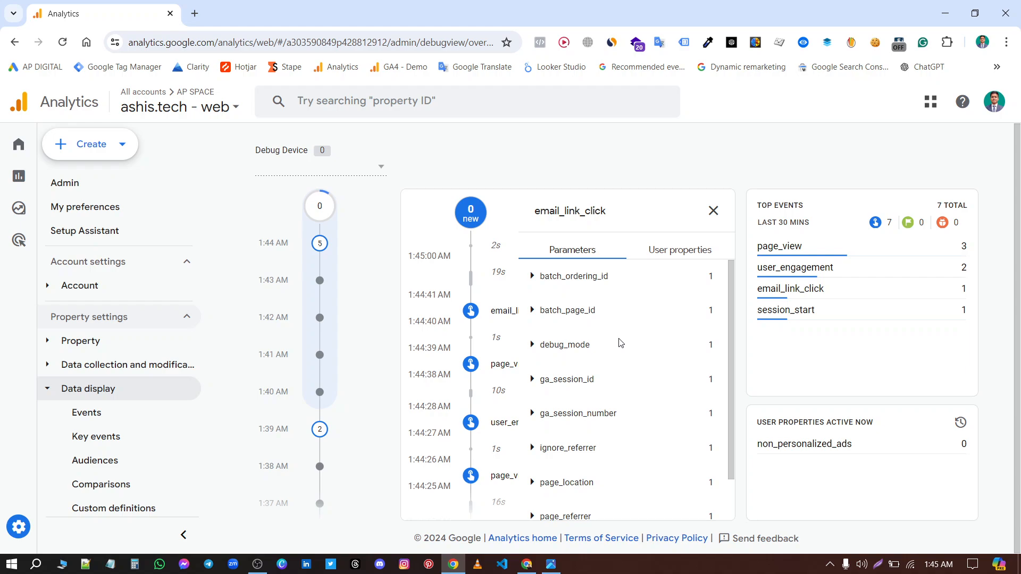
click(526, 566)
click(564, 567)
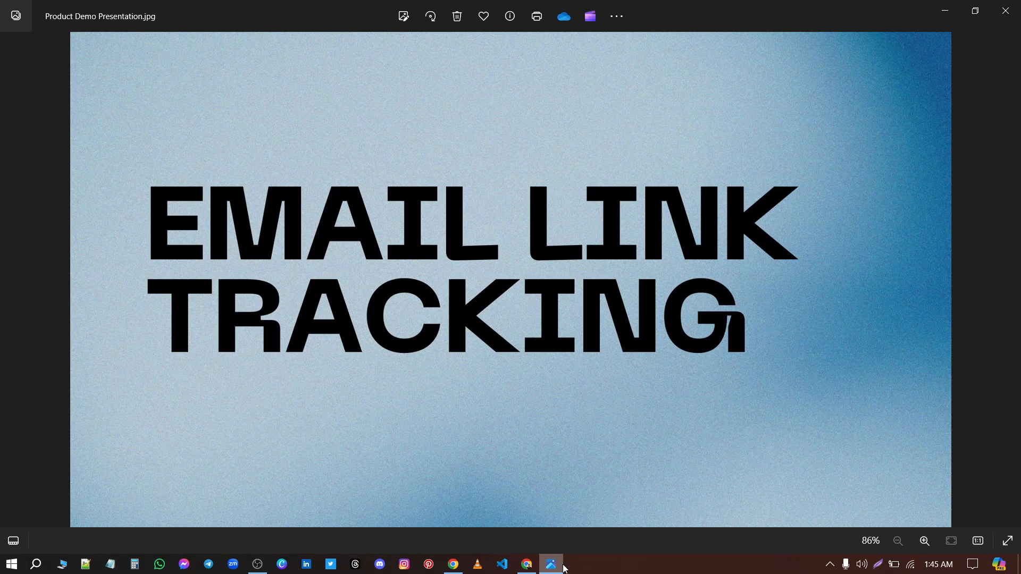
mouse_move(521, 567)
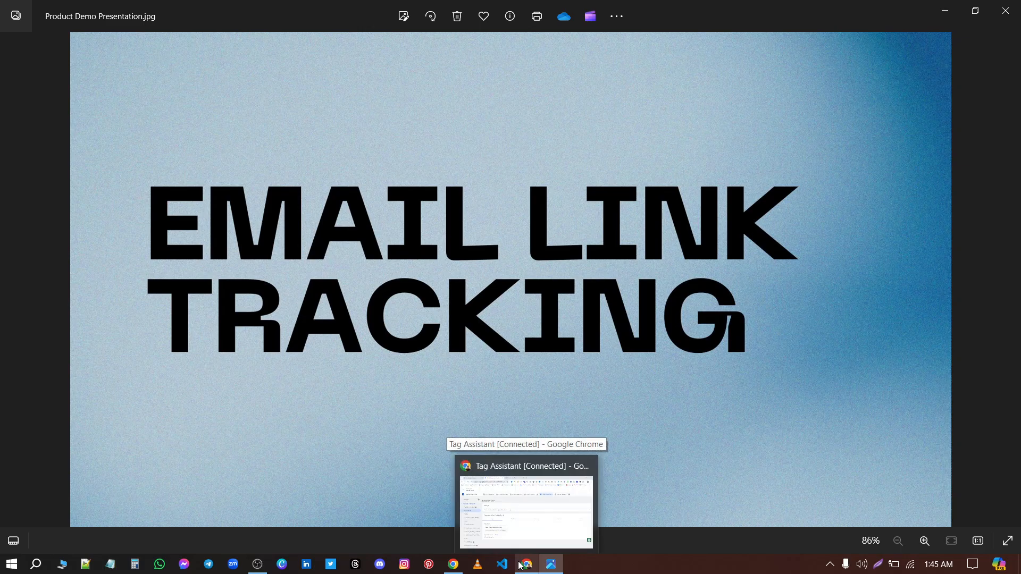
click(260, 565)
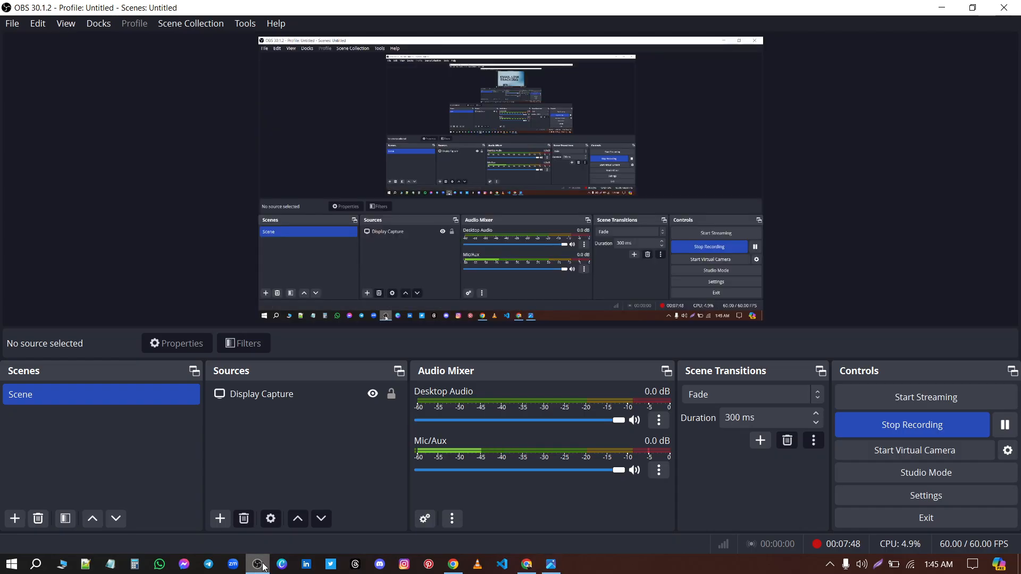